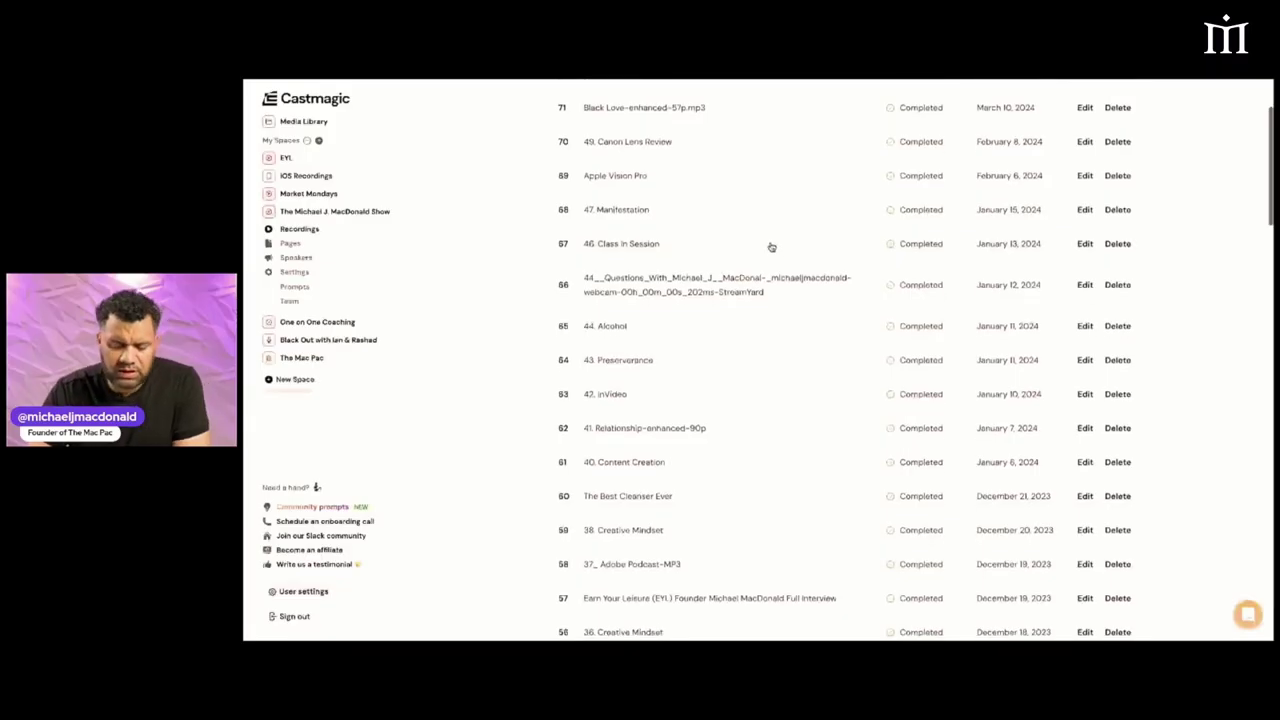
# Open the "43. Preserverance" recording from the recordings list and download its transcript as a text file
pyautogui.scroll(-3, 771, 247)
pyautogui.scroll(-1, 771, 247)
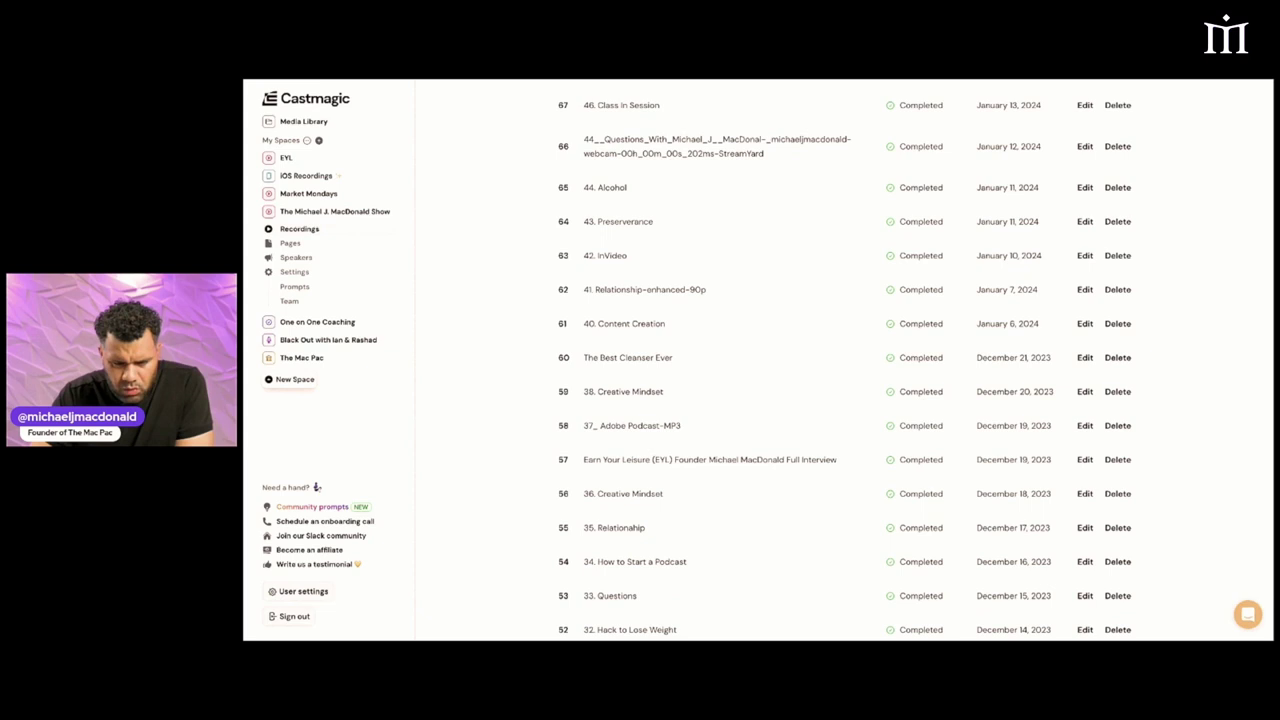
pyautogui.scroll(-2, 746, 305)
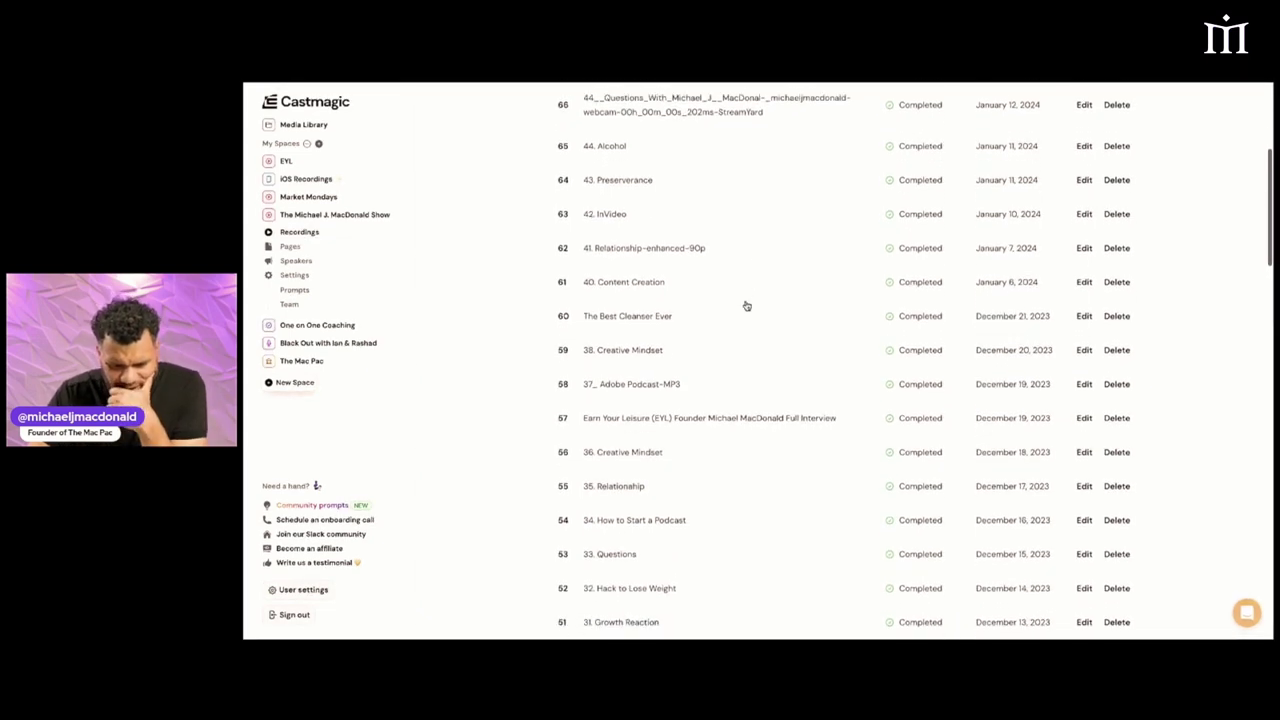
pyautogui.scroll(1, 746, 305)
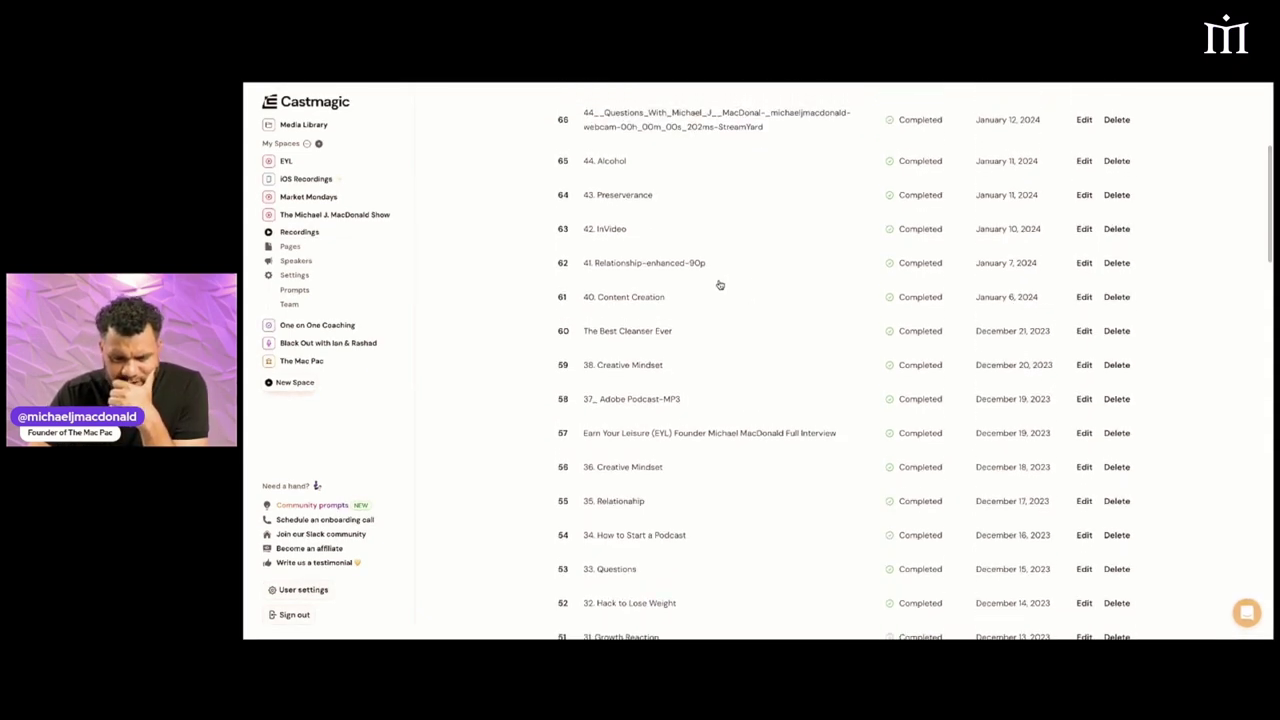
pyautogui.click(659, 198)
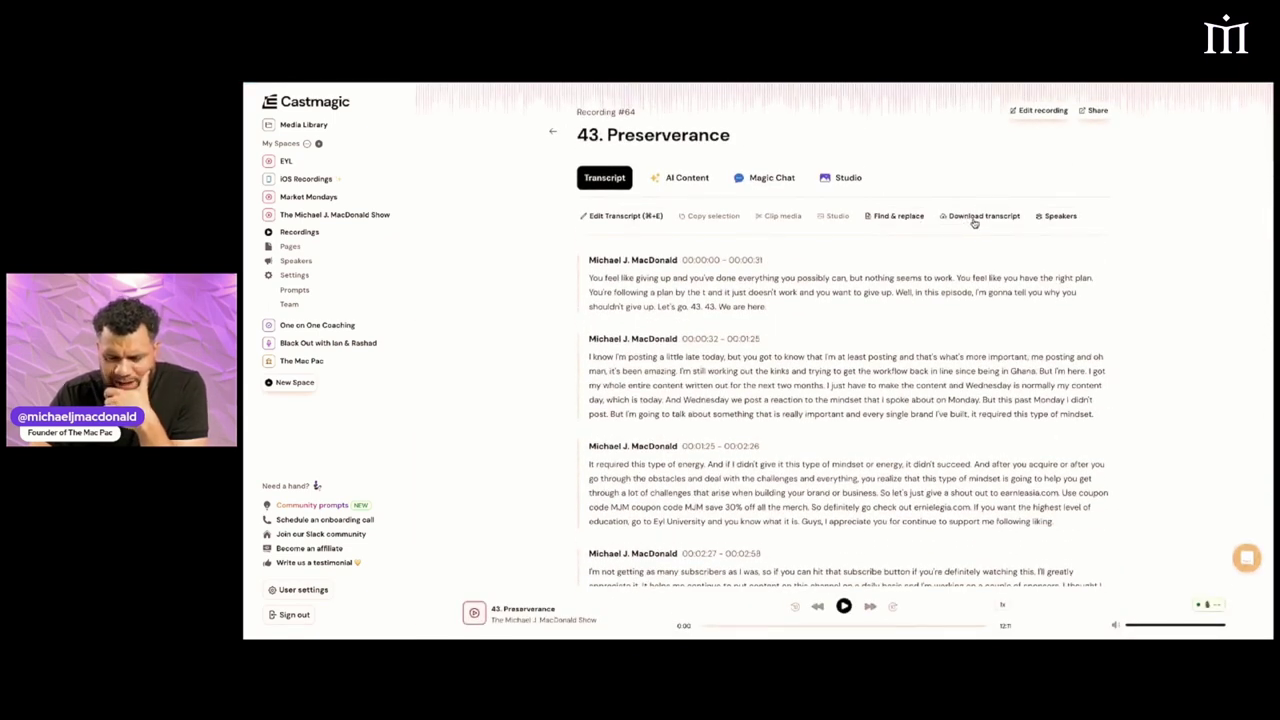
pyautogui.click(975, 218)
pyautogui.click(957, 252)
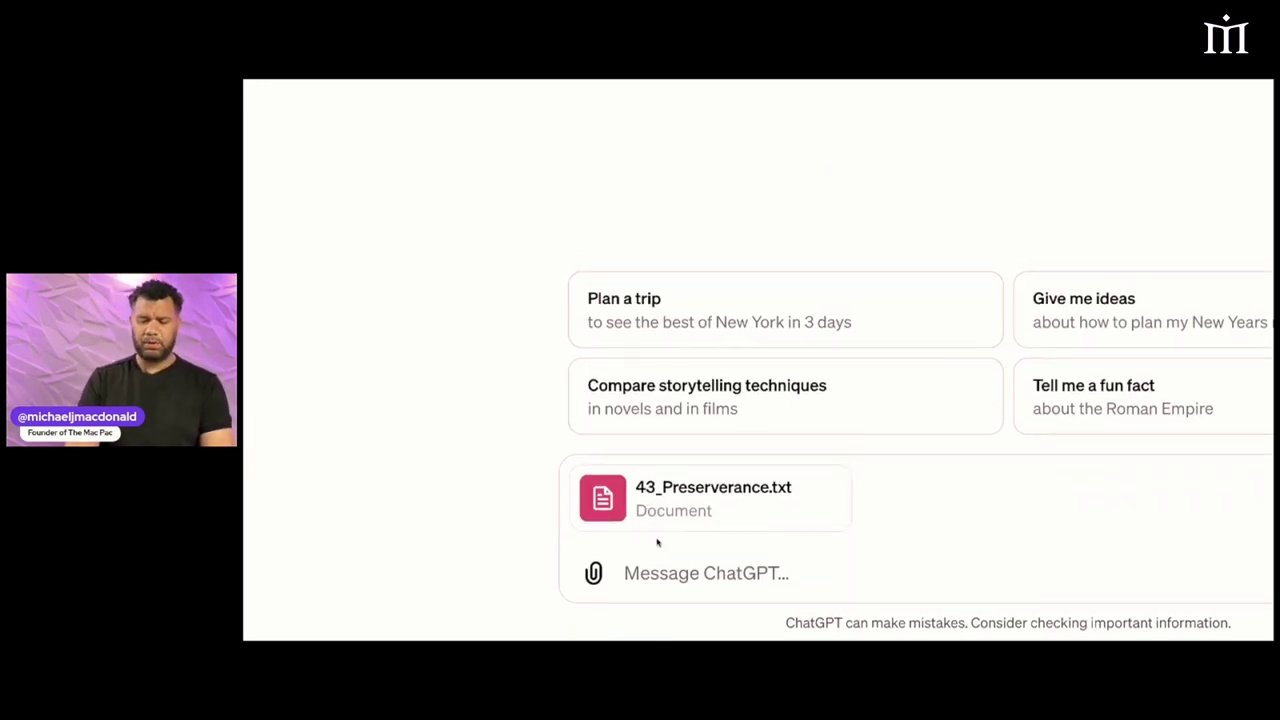
# In ChatGPT, write "can you make me a caption for a clip about loyalty and being more loyal to yourself then anyone else"
pyautogui.click(684, 556)
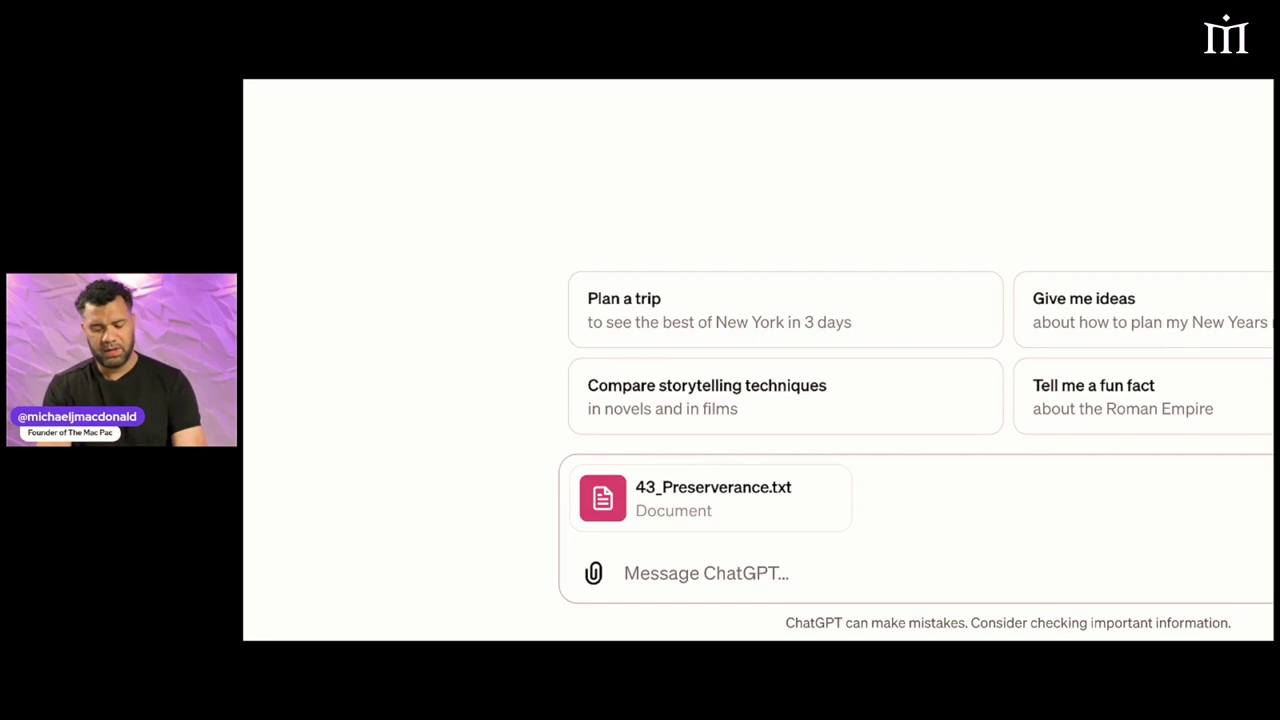
pyautogui.write('c')
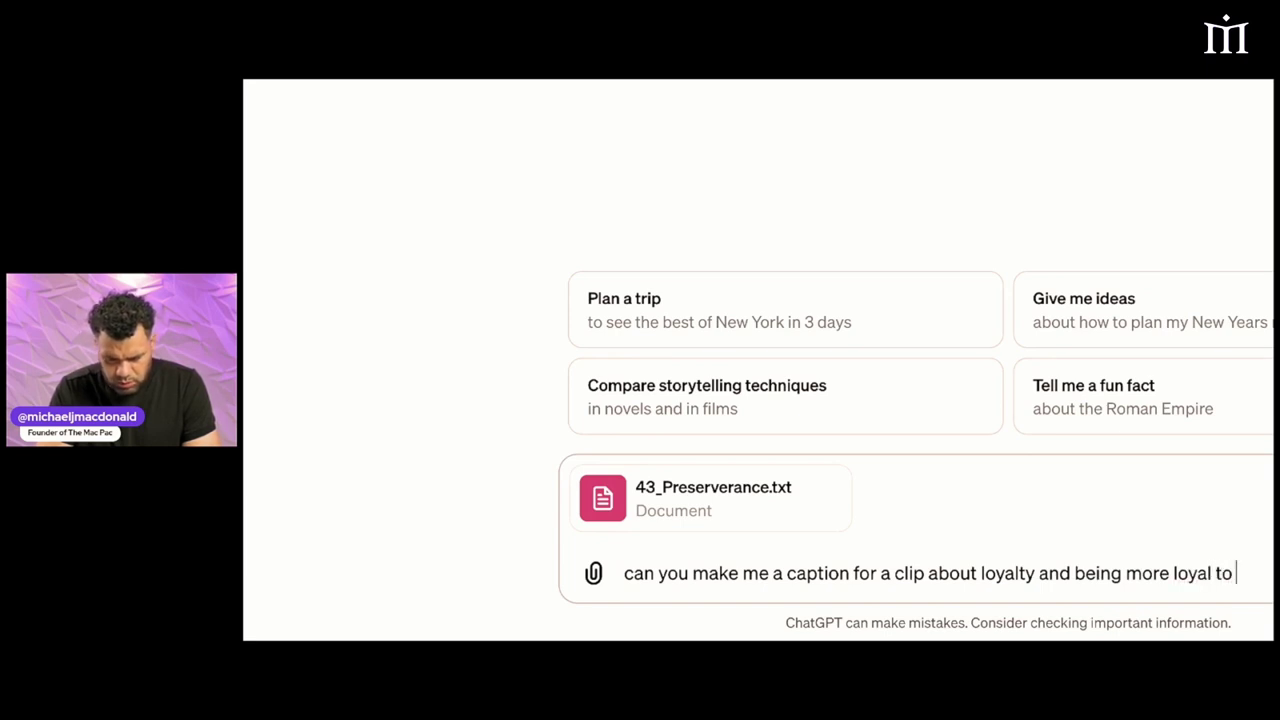
pyautogui.write('yourself')
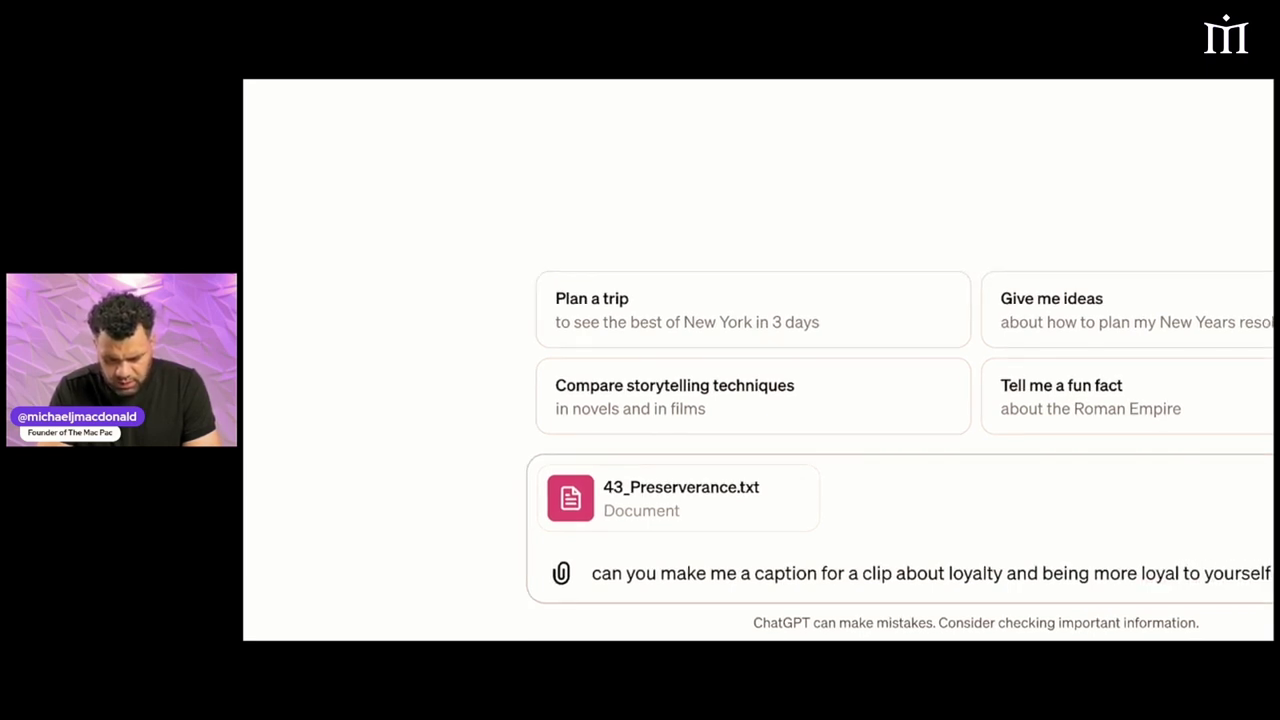
pyautogui.write(' then anyon')
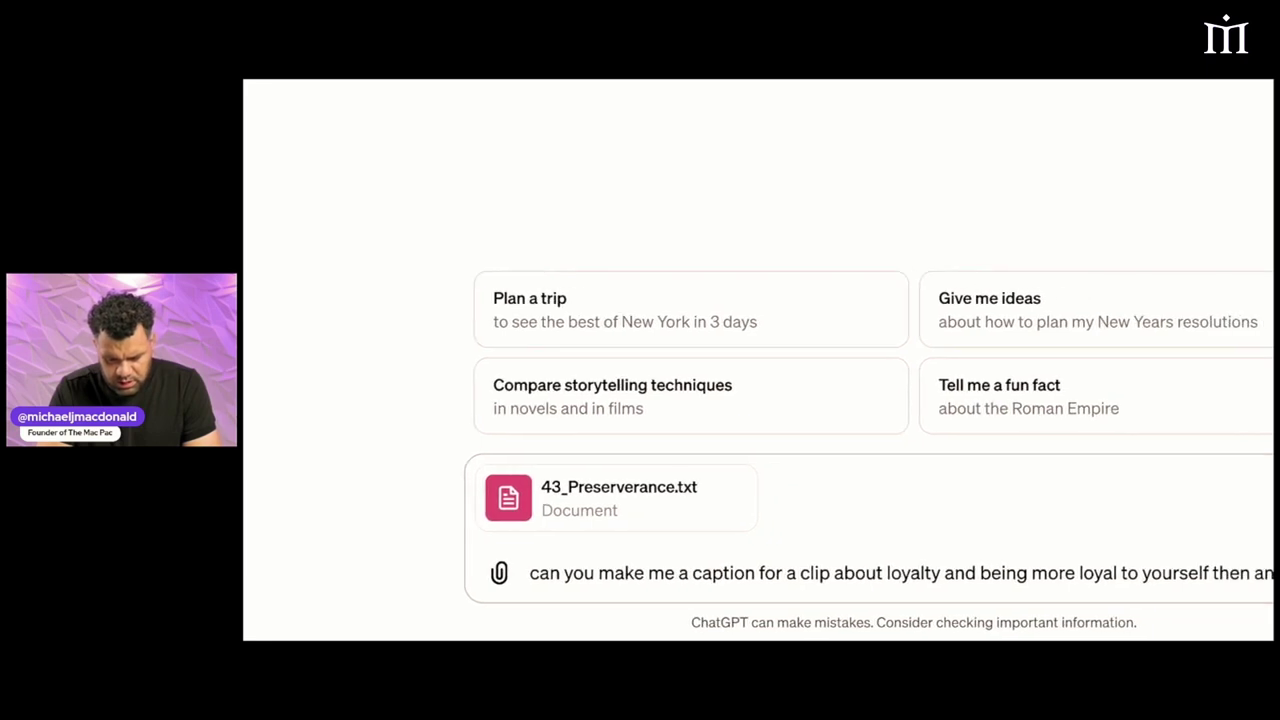
pyautogui.write('e else ')
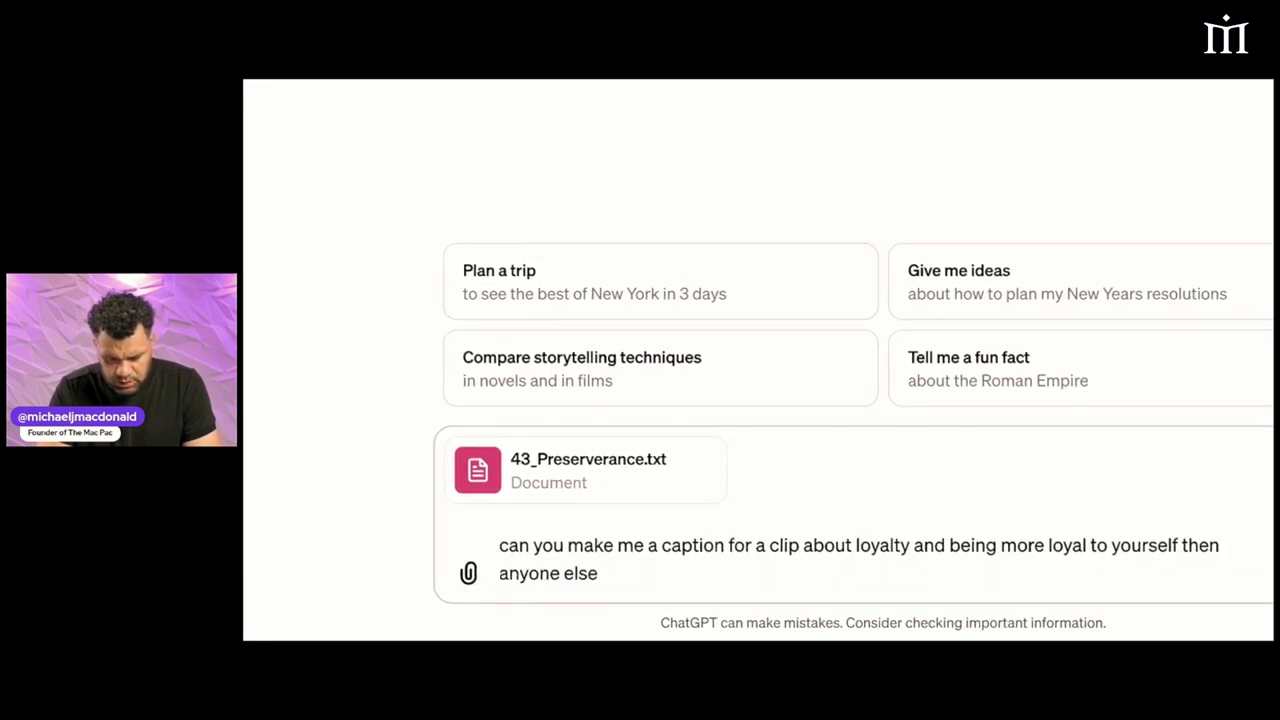
# Continue the message with "and base it on the file i uploaded with that tonality", correcting the spelling of "tonality"
pyautogui.write('and base ')
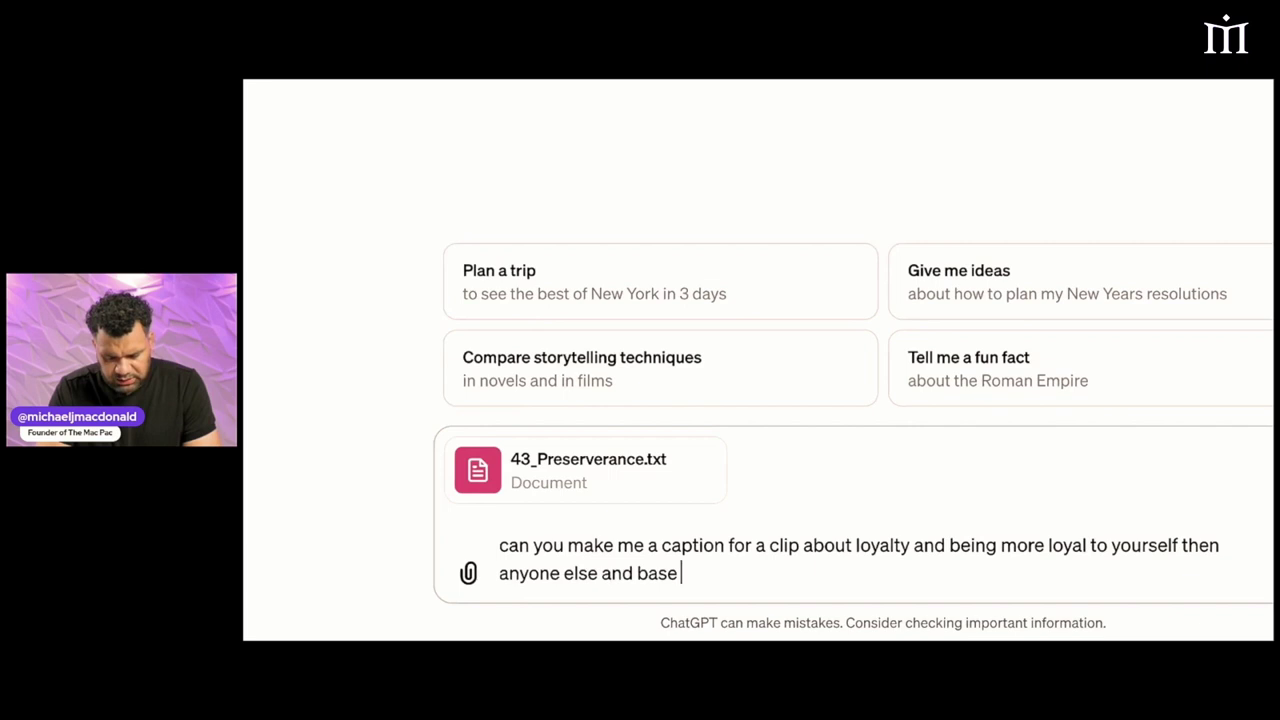
pyautogui.write('it on')
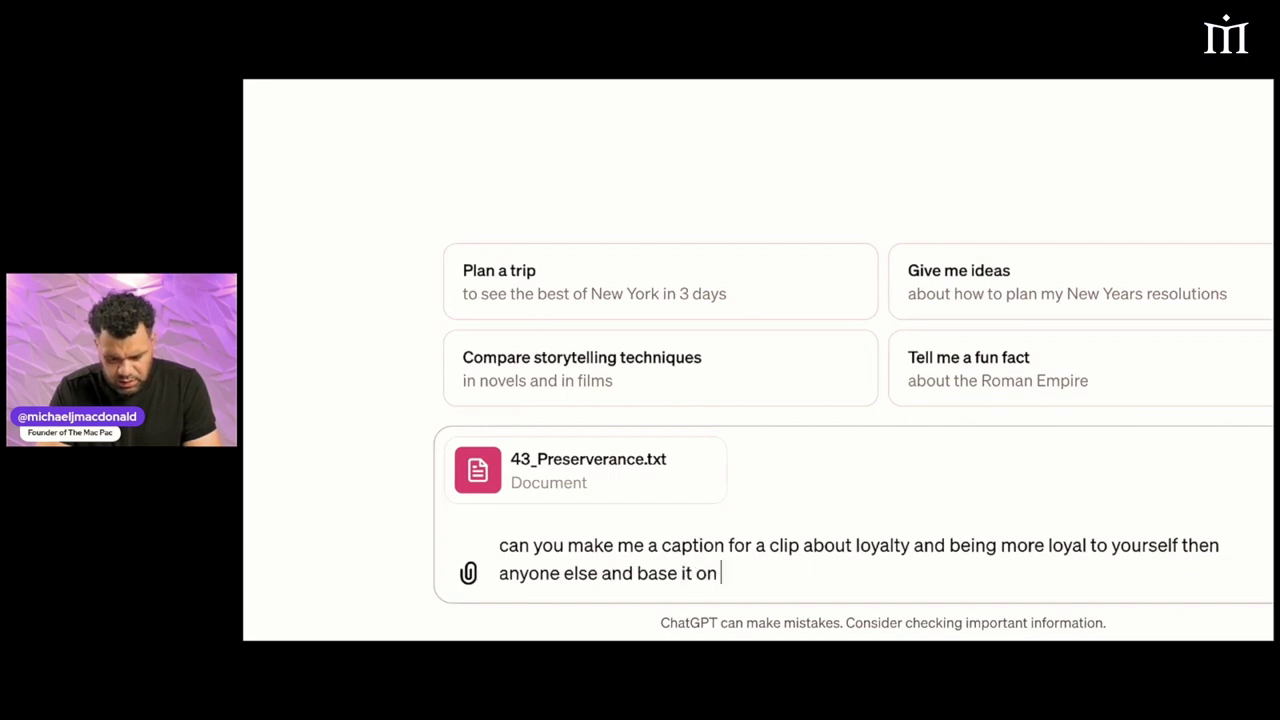
pyautogui.write(' the file i')
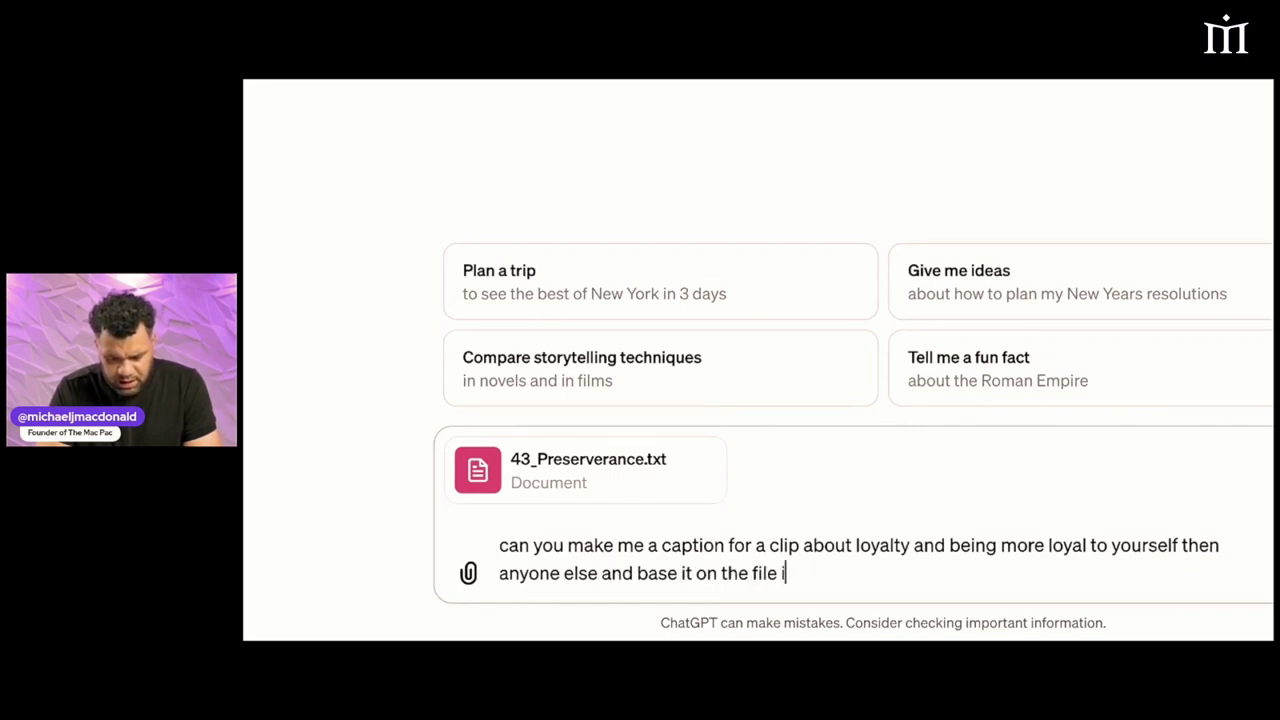
pyautogui.write(' uploaded ')
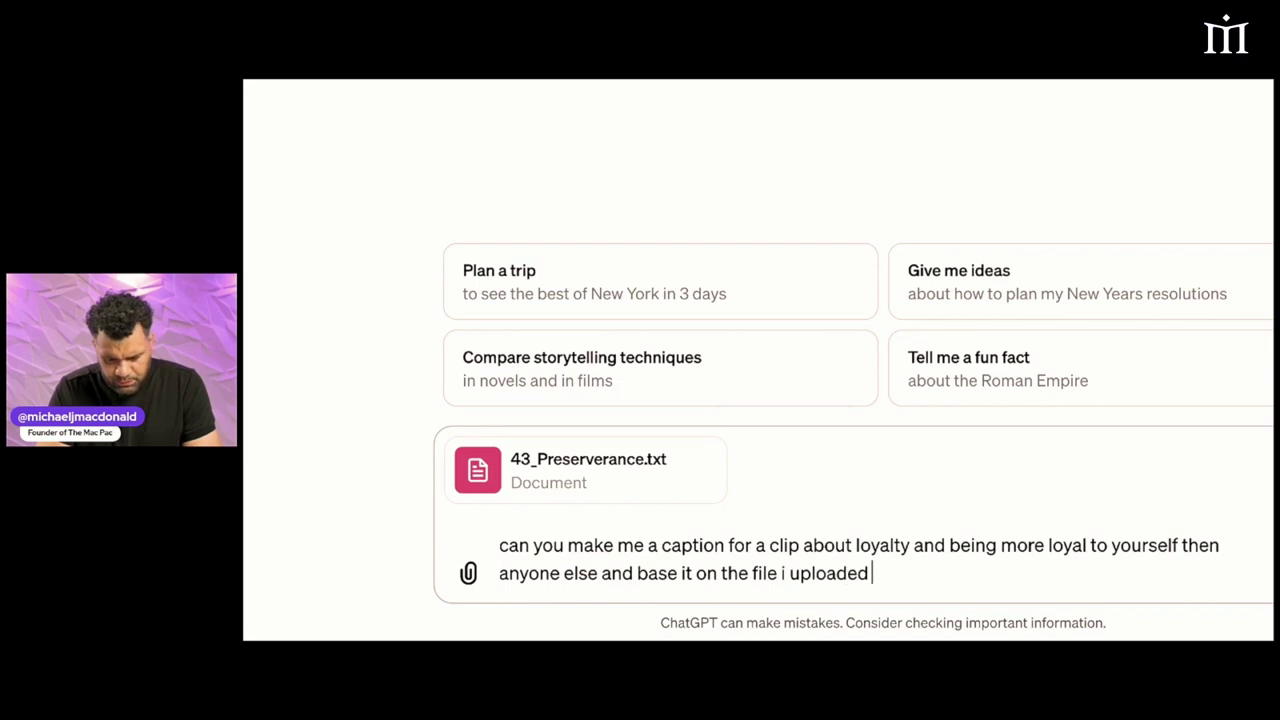
pyautogui.write('with that on')
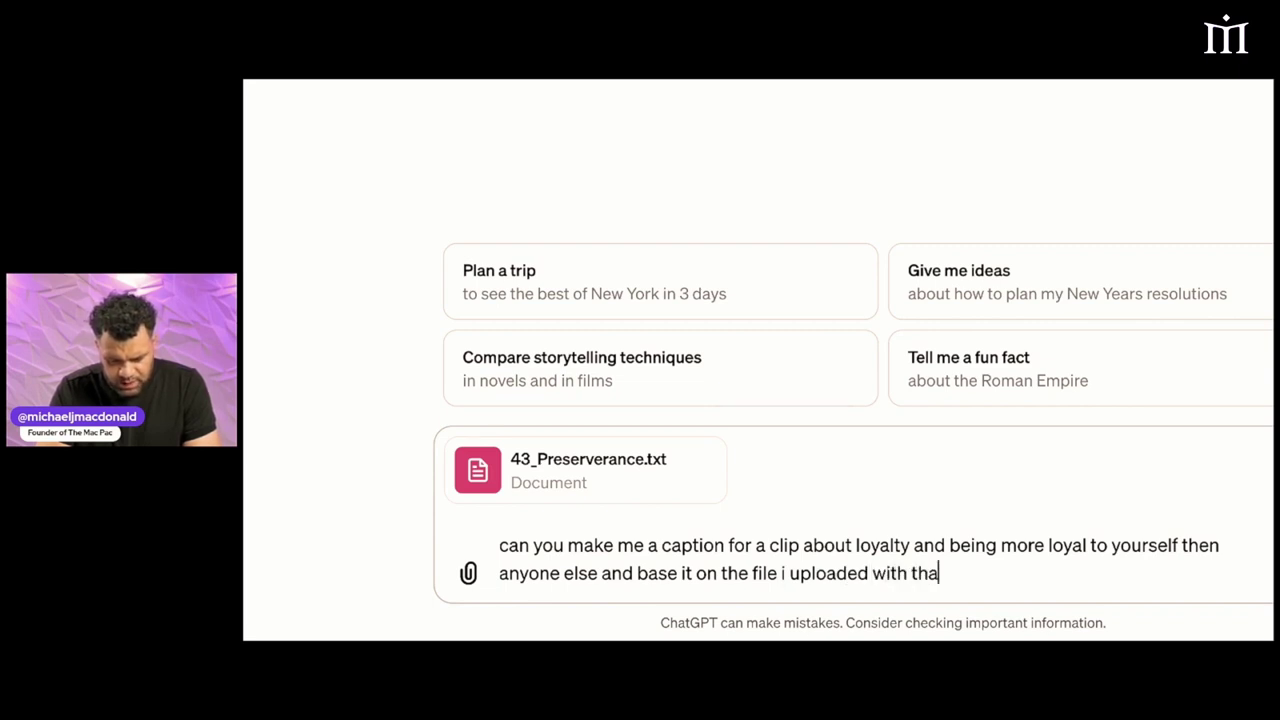
pyautogui.press('BackSpace')
pyautogui.press('BackSpace')
pyautogui.write('ton')
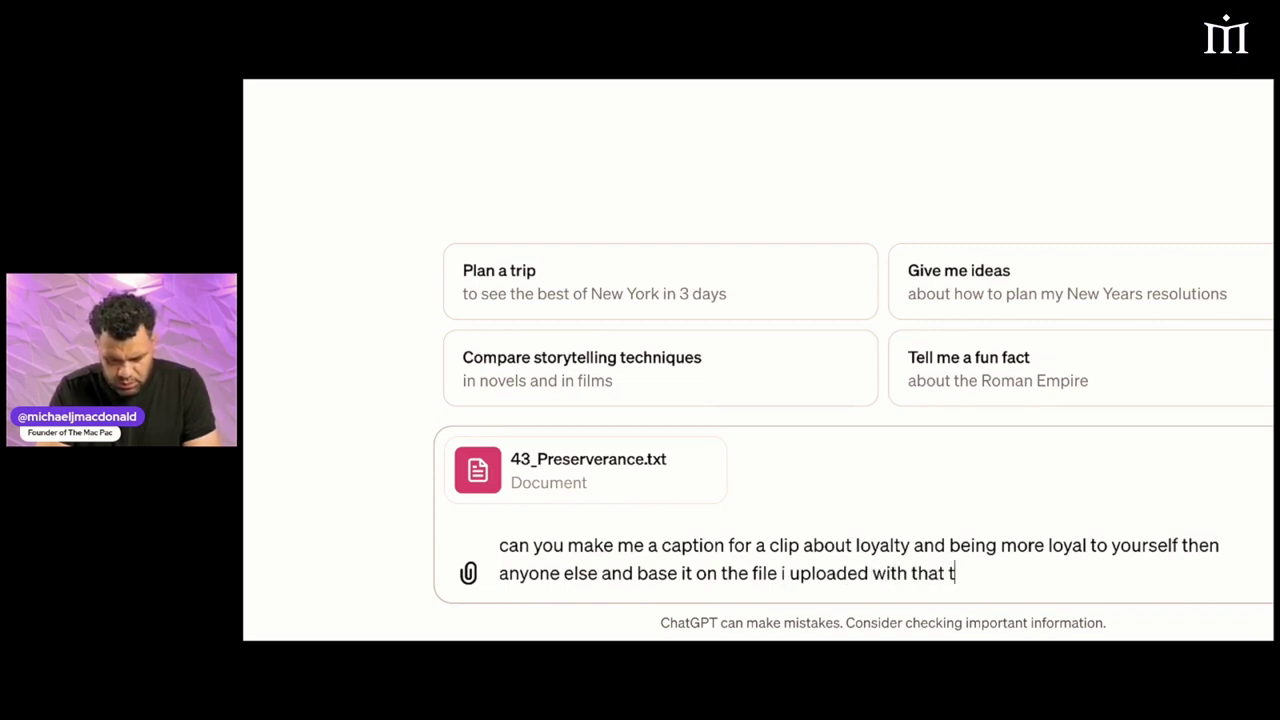
pyautogui.write('ailty')
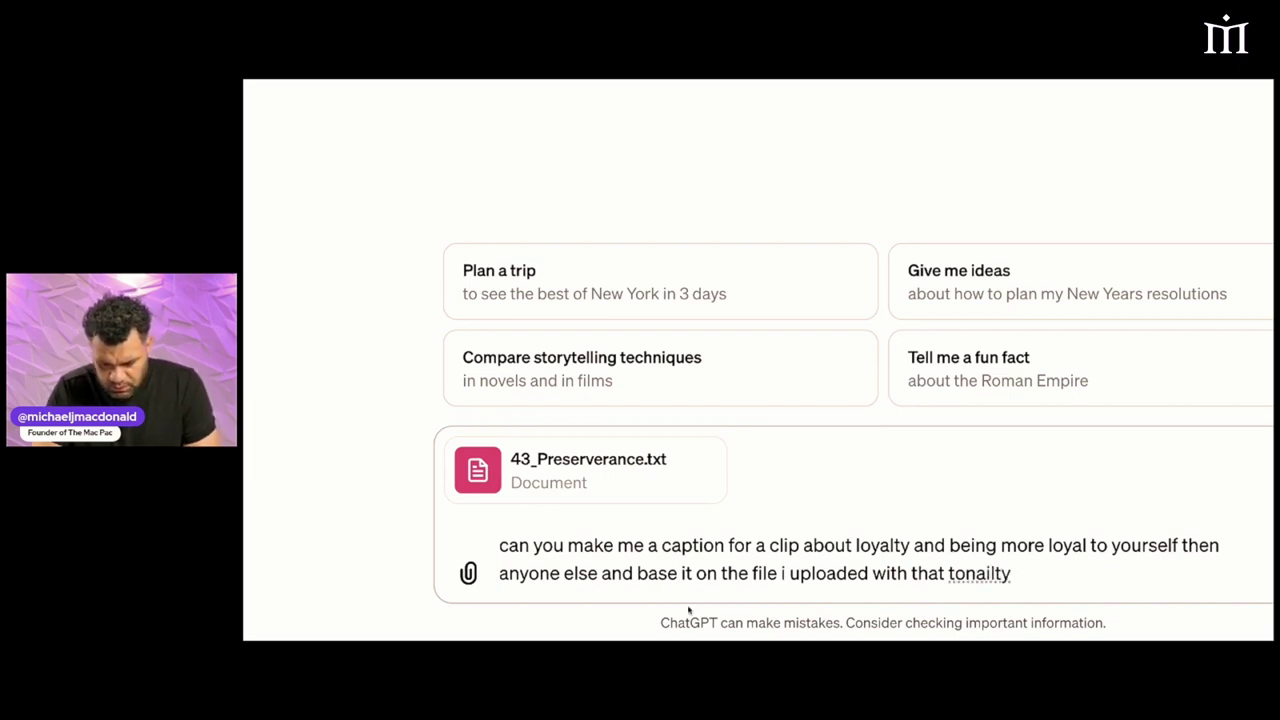
pyautogui.hotkey('alt', 'shift', 'Left')
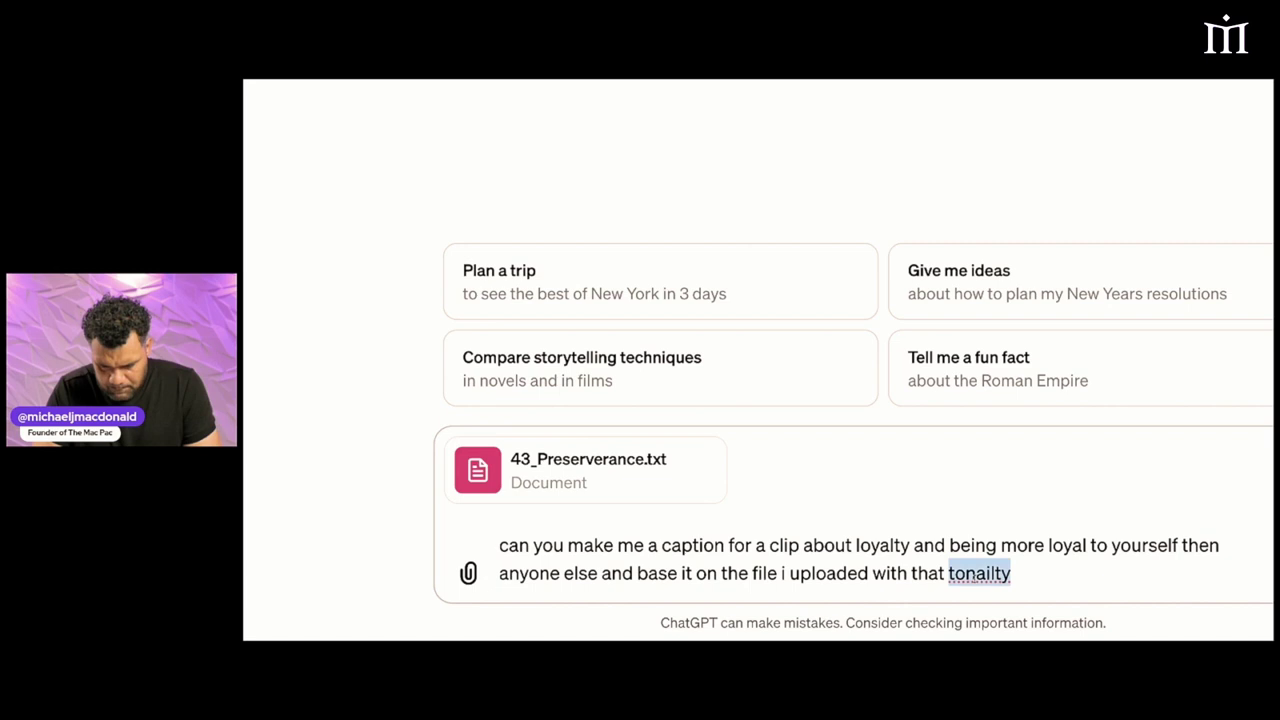
pyautogui.write('tonality')
# Replace the words "base it on" in the message with "use"
pyautogui.click(772, 545)
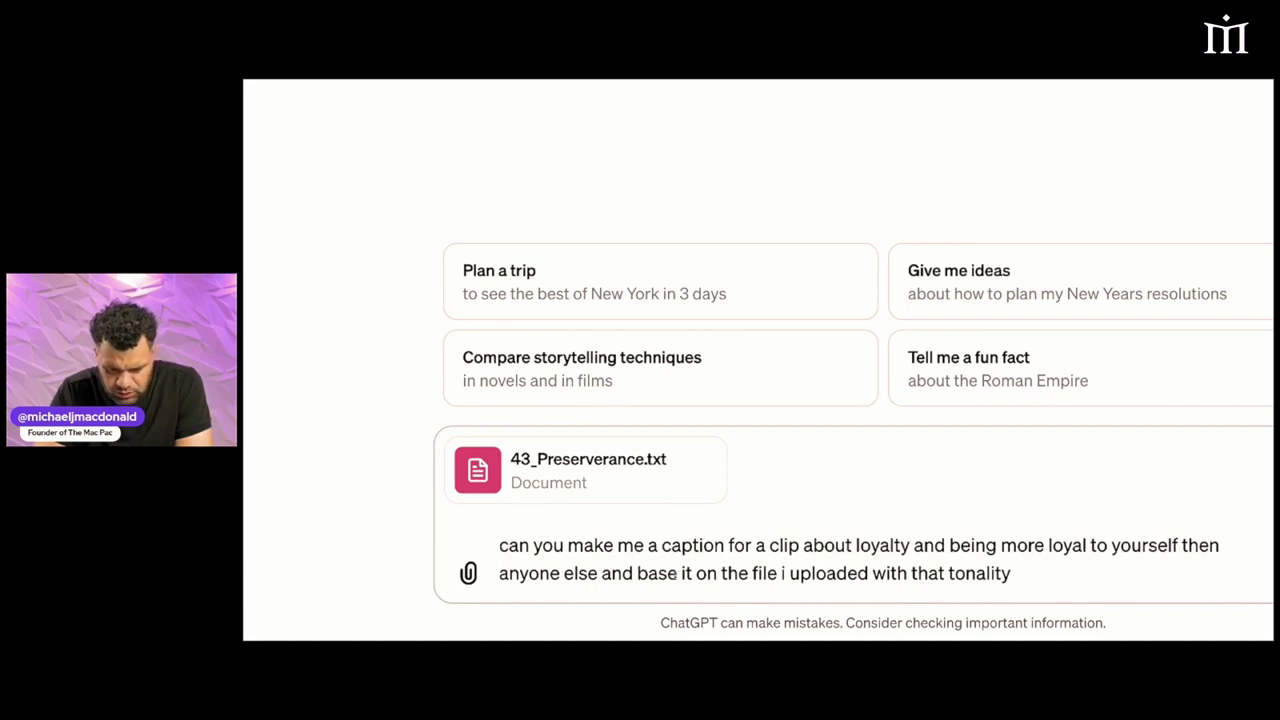
pyautogui.doubleClick(662, 574)
pyautogui.write('us')
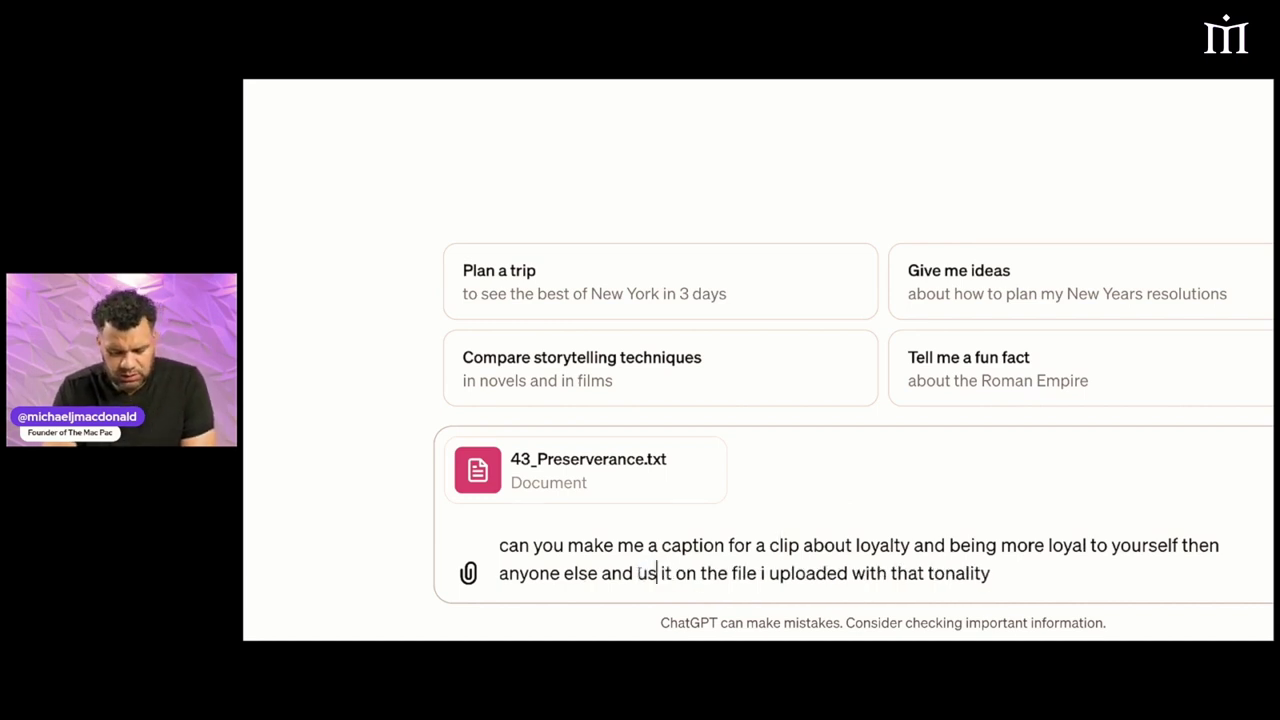
pyautogui.write('e')
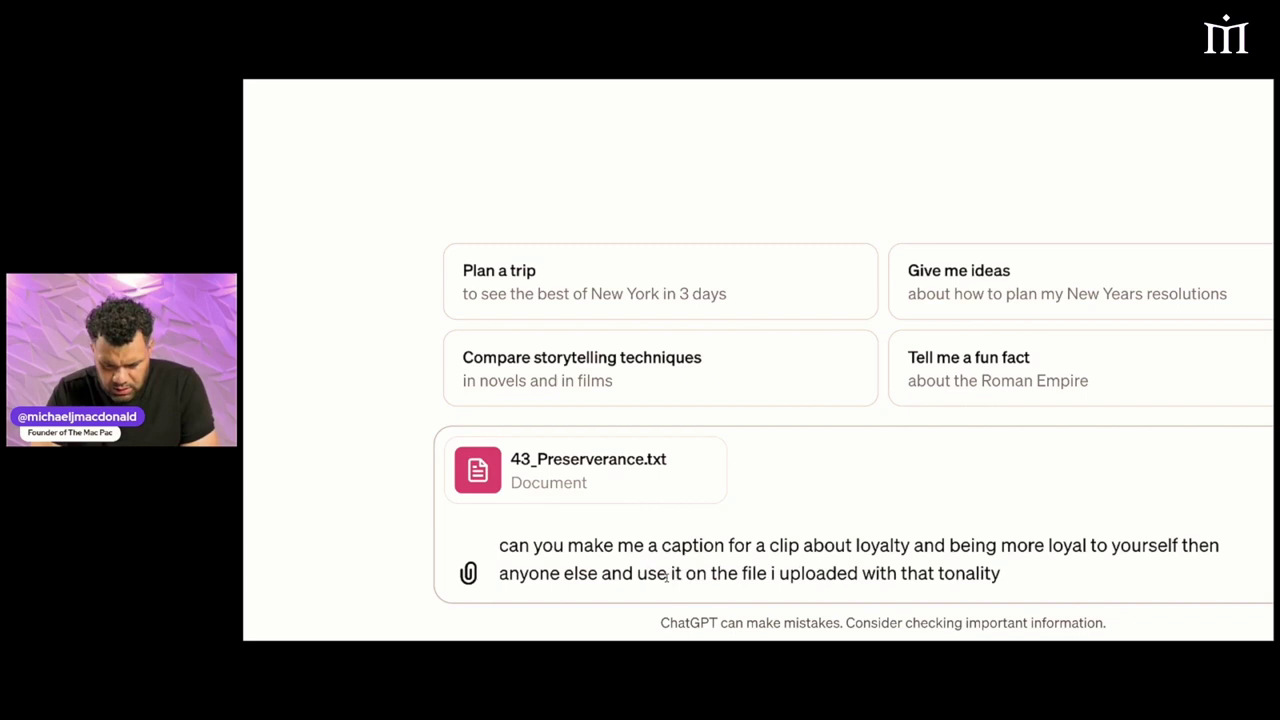
pyautogui.moveTo(668, 573); pyautogui.dragTo(708, 573)
pyautogui.press('BackSpace')
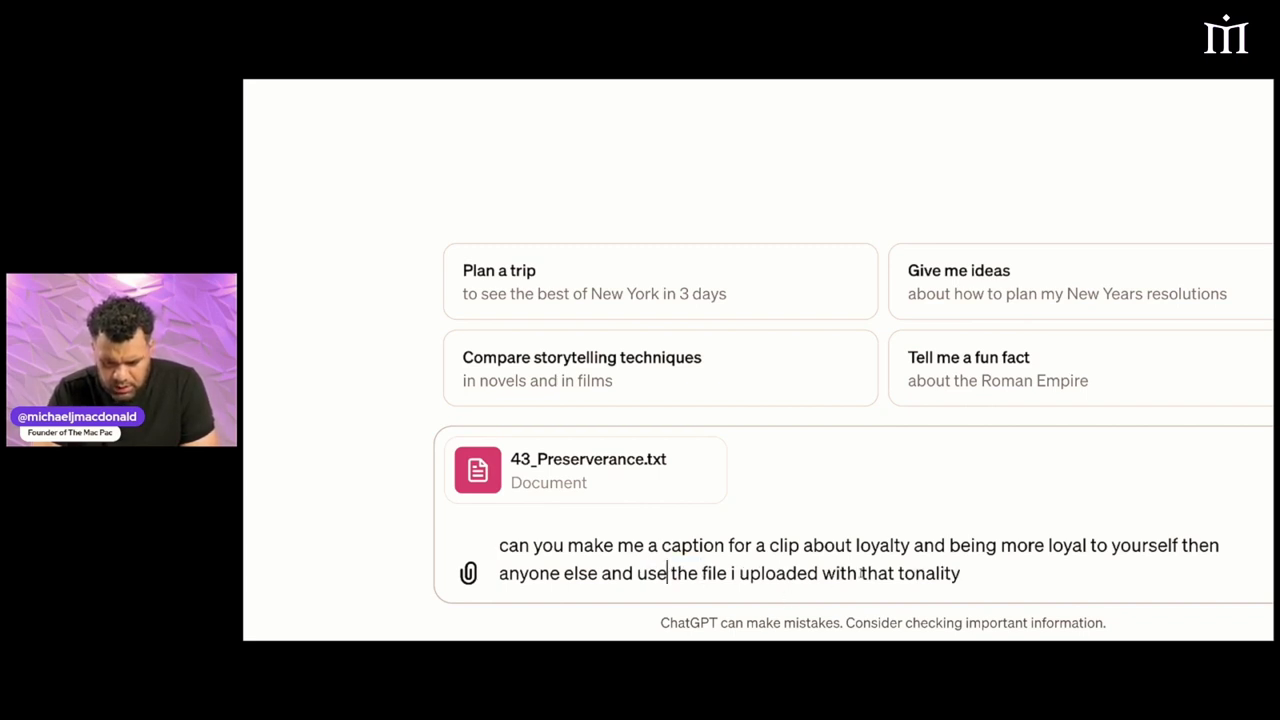
# Replace the closing words "with that tonality" in the message with "and make the caption"
pyautogui.moveTo(822, 573); pyautogui.dragTo(986, 574)
pyautogui.write('and ma')
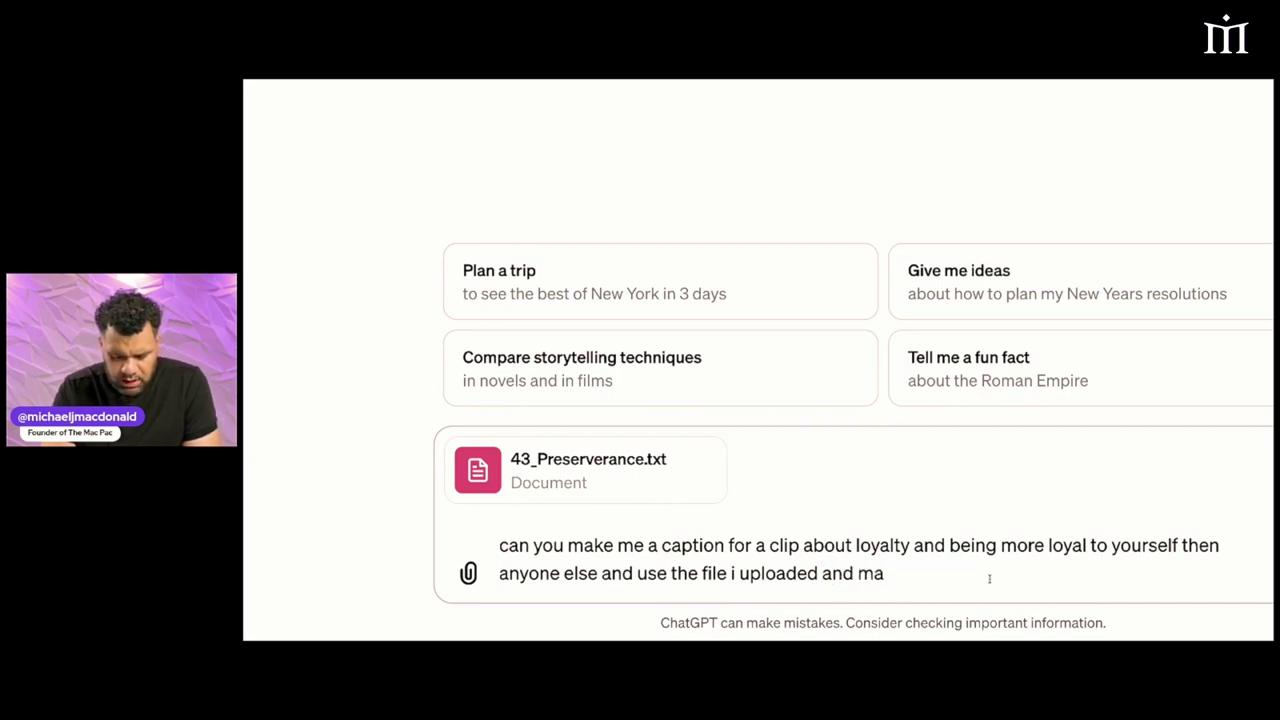
pyautogui.write('ke the re')
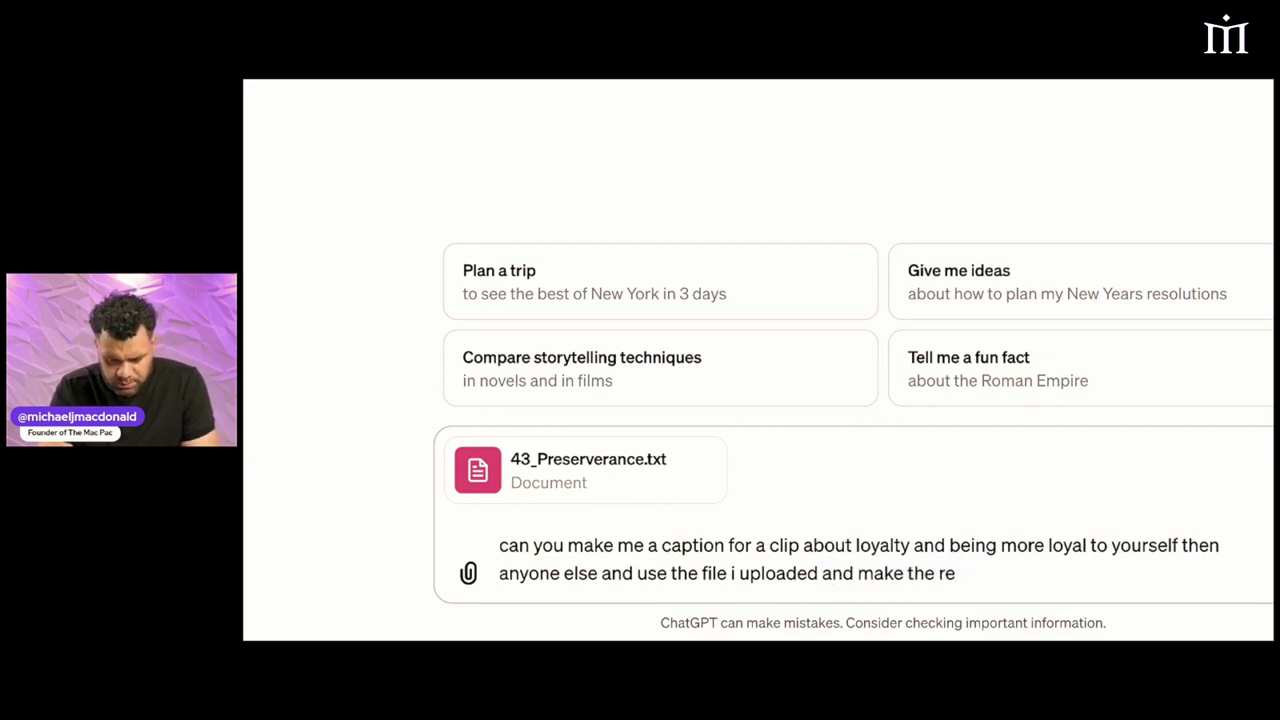
pyautogui.write('spo')
pyautogui.press('BackSpace')
pyautogui.press('BackSpace')
pyautogui.press('BackSpace')
pyautogui.press('BackSpace')
pyautogui.press('BackSpace')
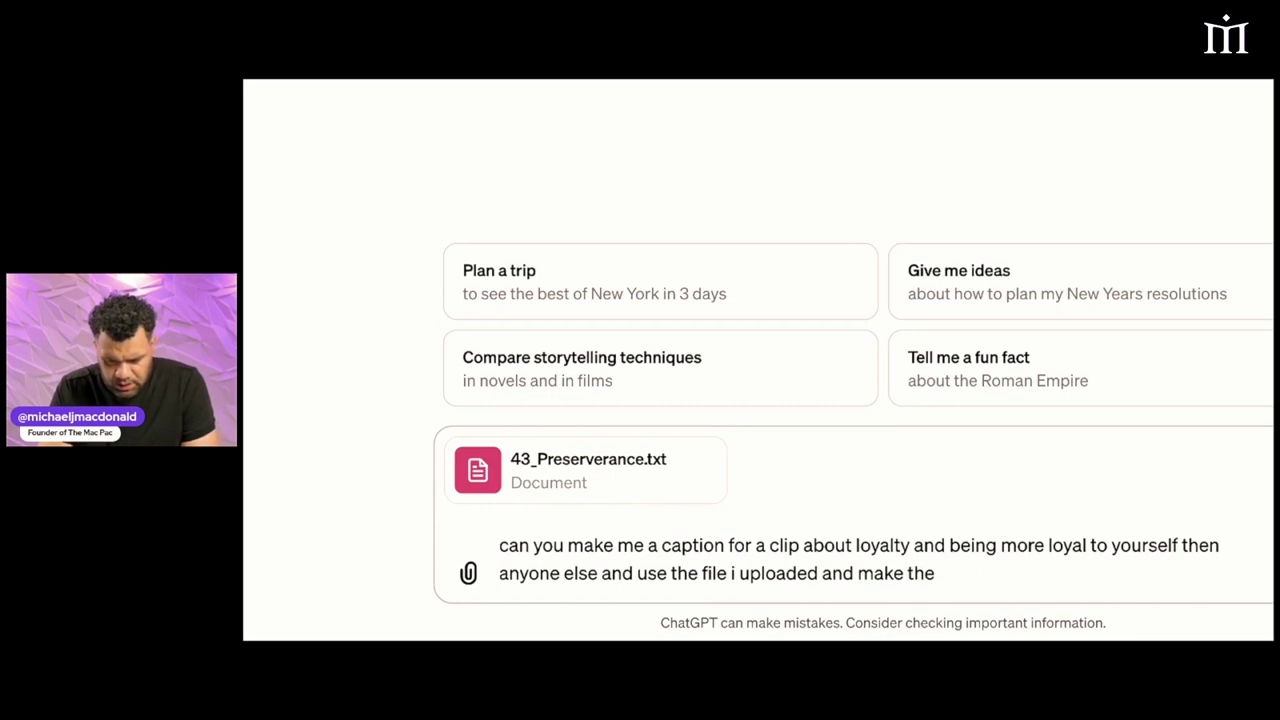
pyautogui.write('caption the sa')
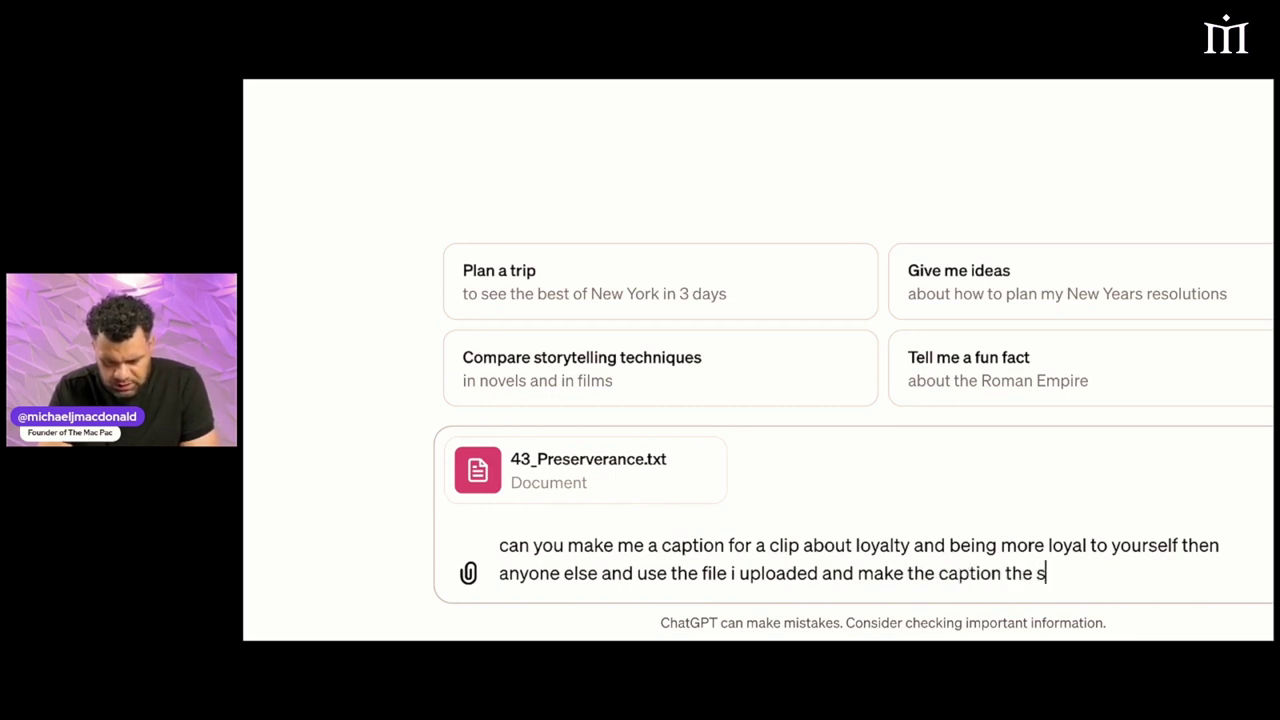
pyautogui.press('BackSpace')
pyautogui.press('BackSpace')
pyautogui.press('BackSpace')
pyautogui.press('BackSpace')
pyautogui.press('BackSpace')
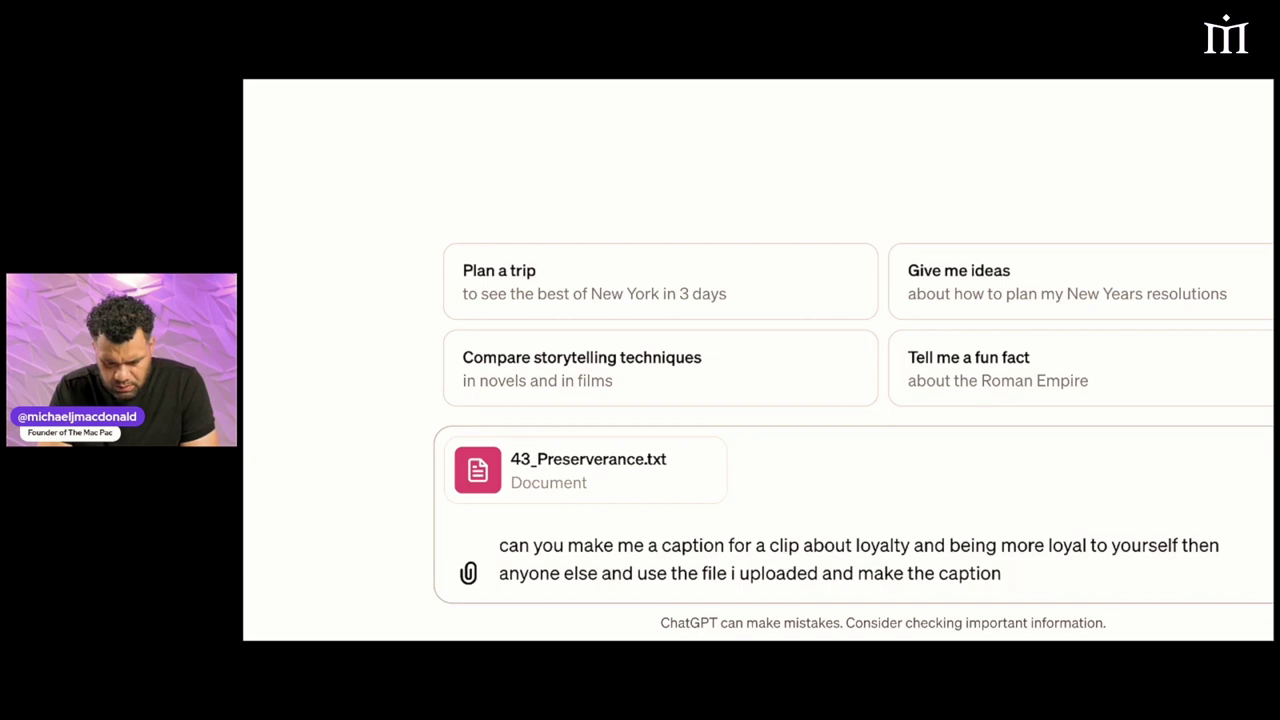
# Extend the message with the words "based on the tonality"
pyautogui.write('based on the t')
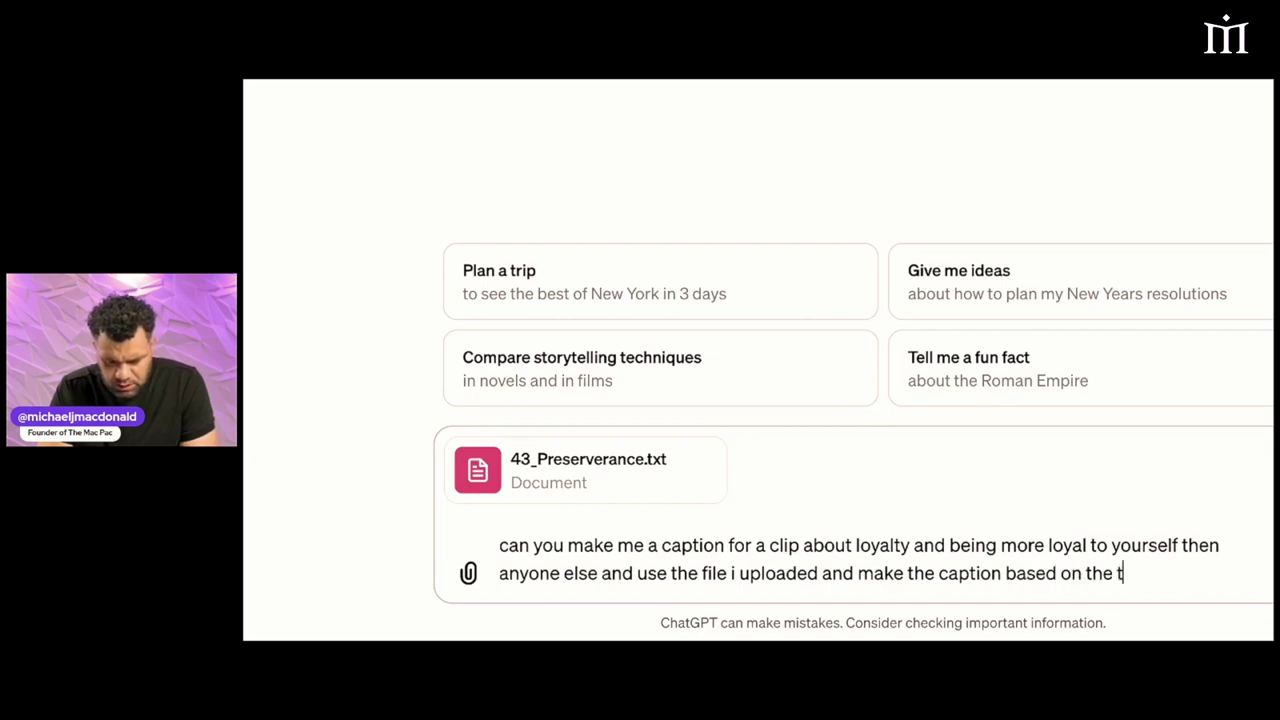
pyautogui.write('onailrt')
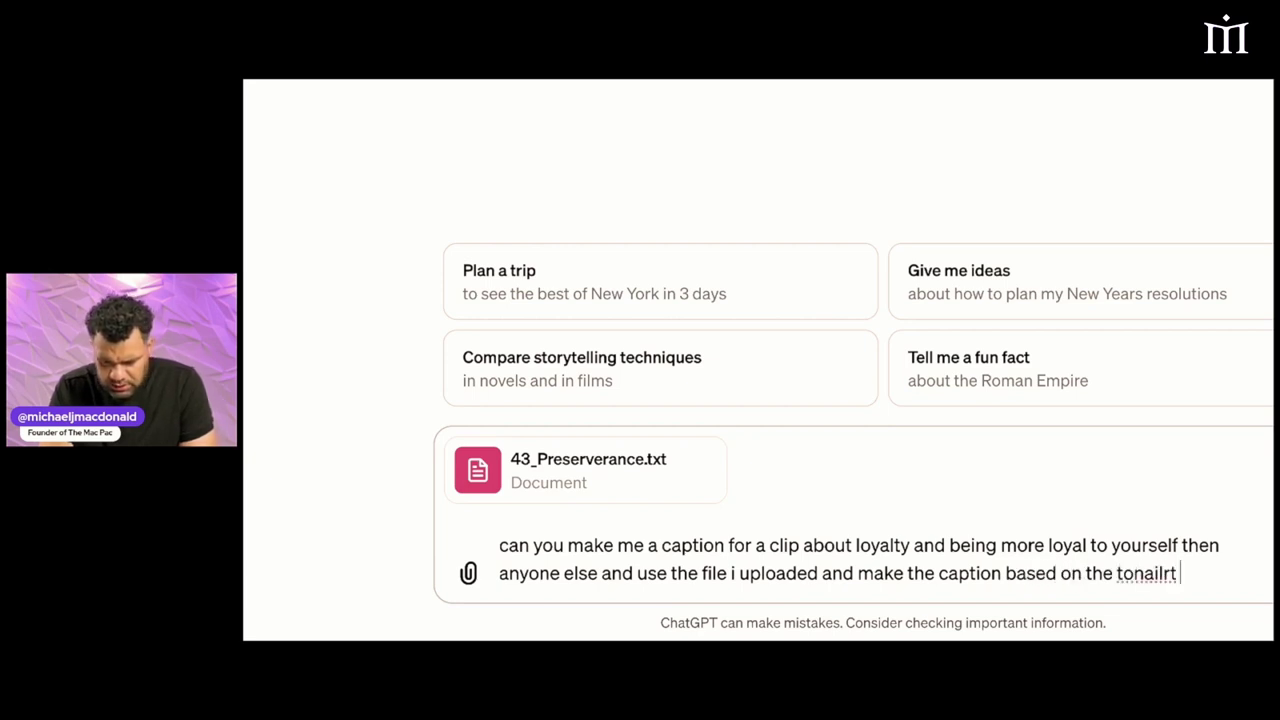
pyautogui.press('BackSpace')
pyautogui.press('BackSpace')
pyautogui.press('BackSpace')
pyautogui.write('tu')
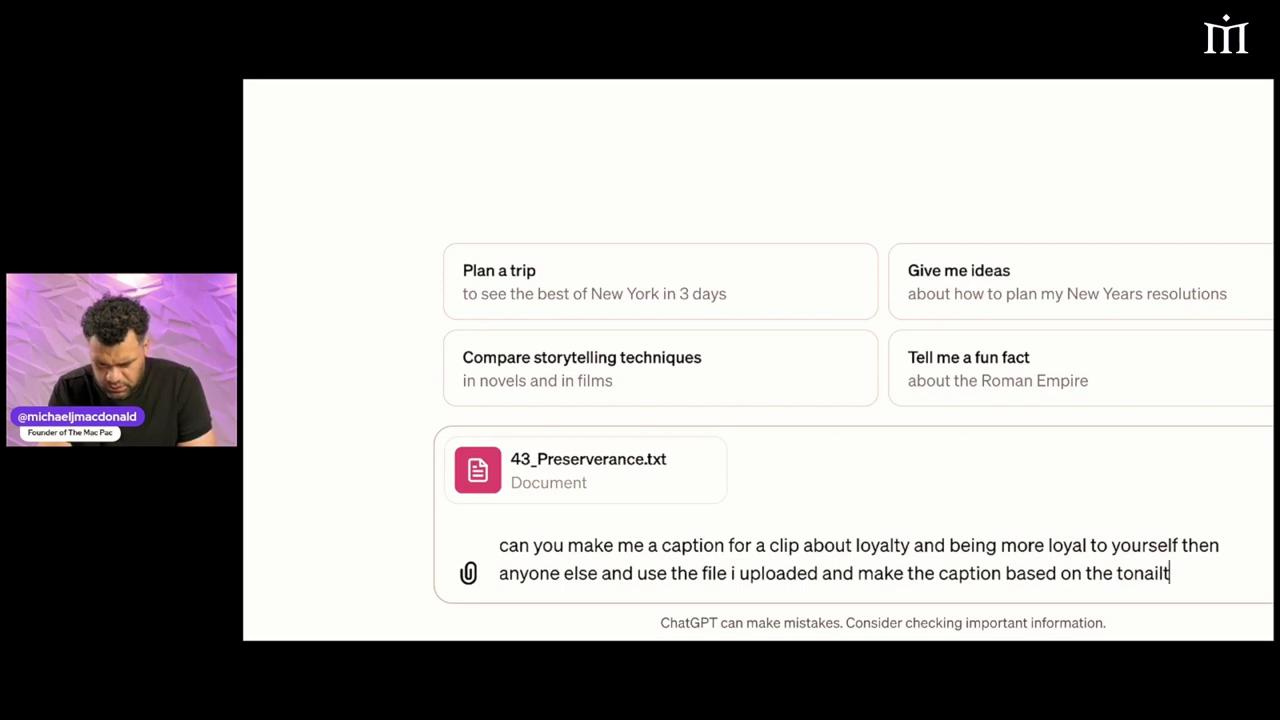
pyautogui.press('BackSpace')
pyautogui.press('BackSpace')
pyautogui.press('BackSpace')
pyautogui.write('lity')
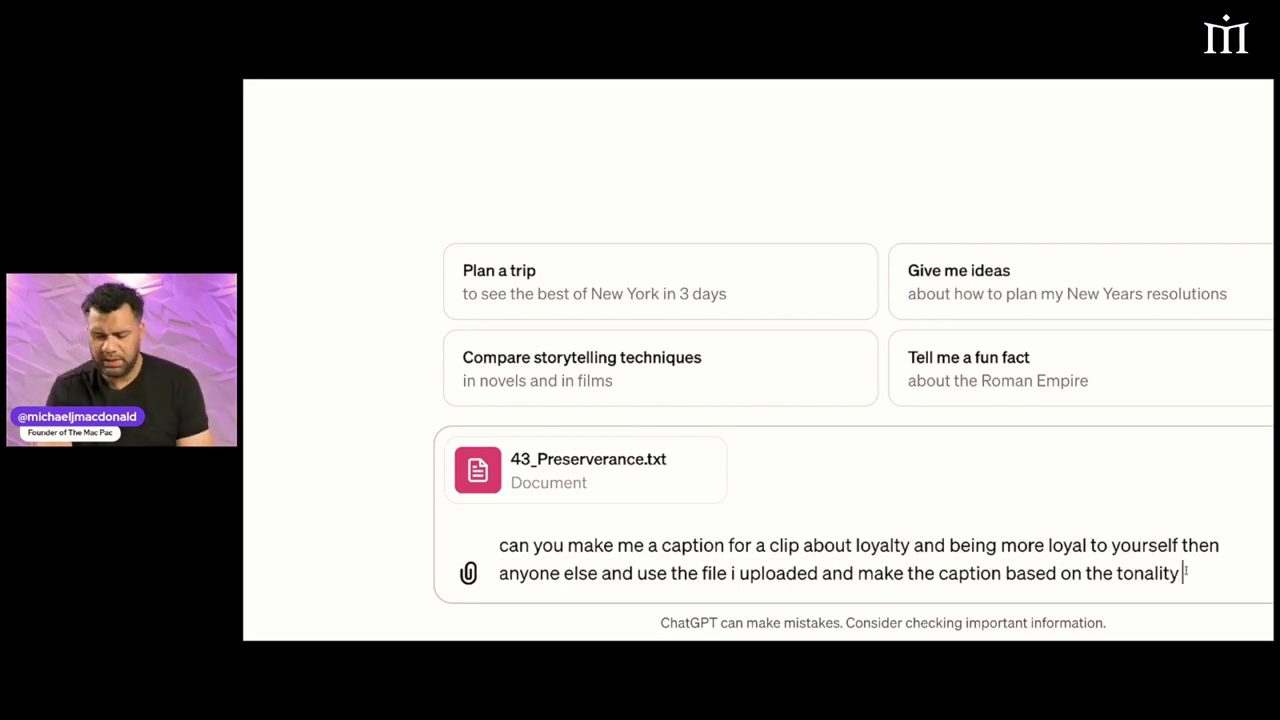
# Finish the message with "of the file i uploaded."
pyautogui.write(' of the fi')
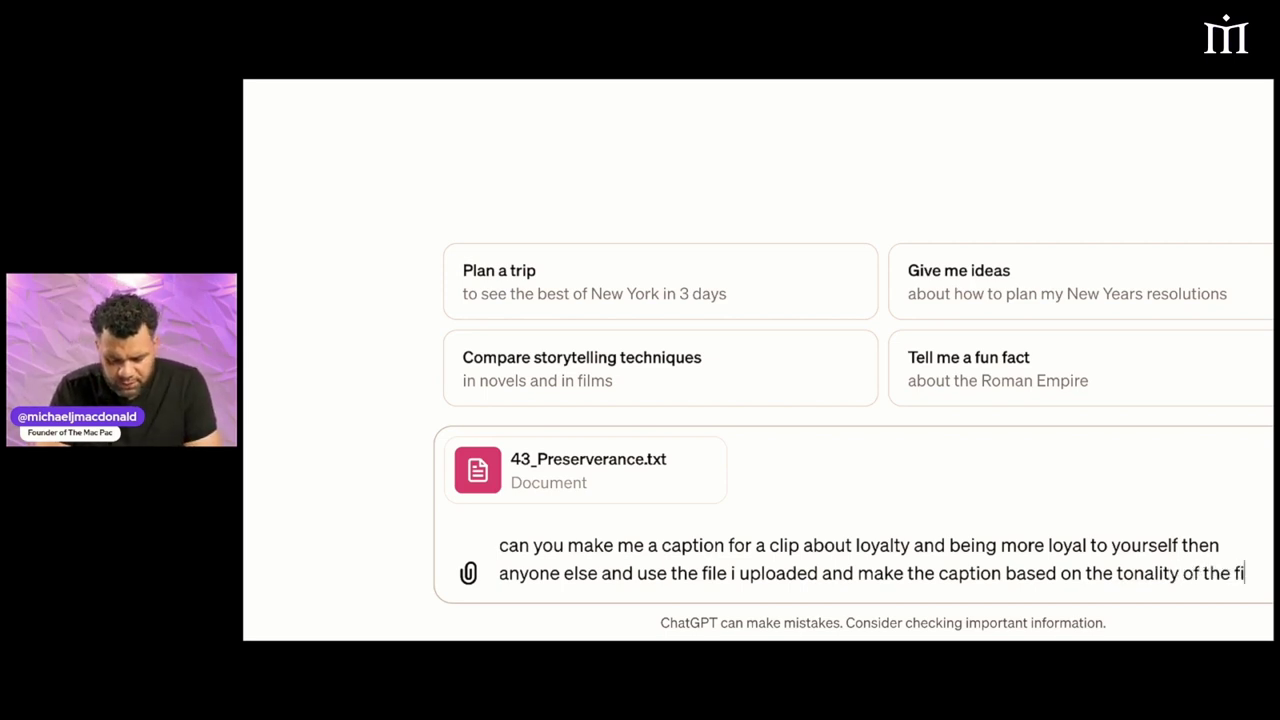
pyautogui.write('le i uloaded')
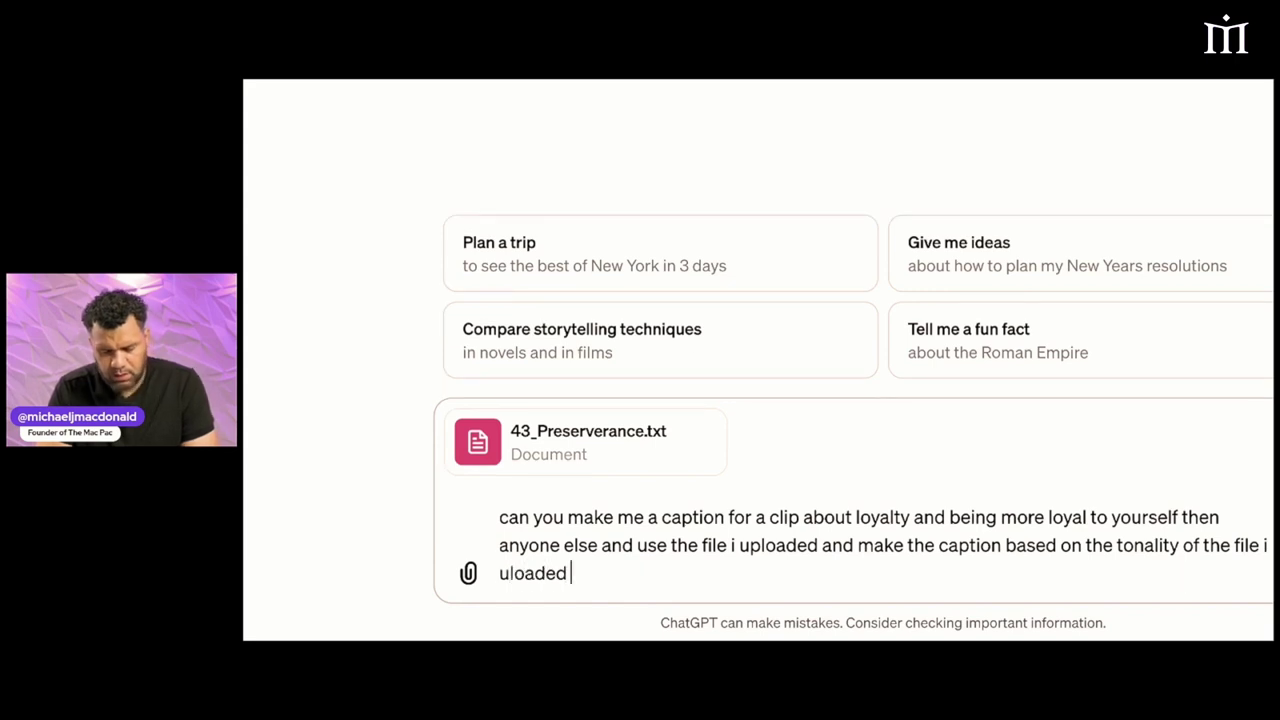
pyautogui.press('BackSpace')
pyautogui.press('BackSpace')
pyautogui.press('BackSpace')
pyautogui.press('BackSpace')
pyautogui.press('BackSpace')
pyautogui.press('BackSpace')
pyautogui.press('BackSpace')
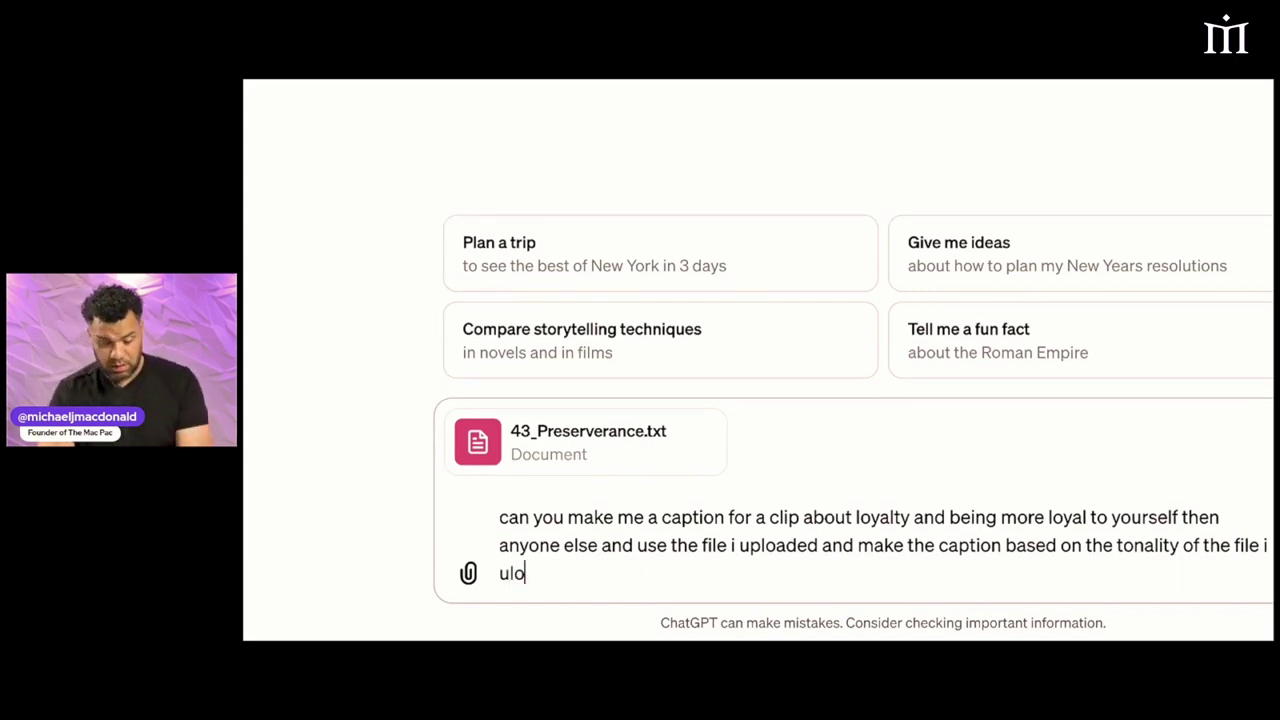
pyautogui.write('ploaded.')
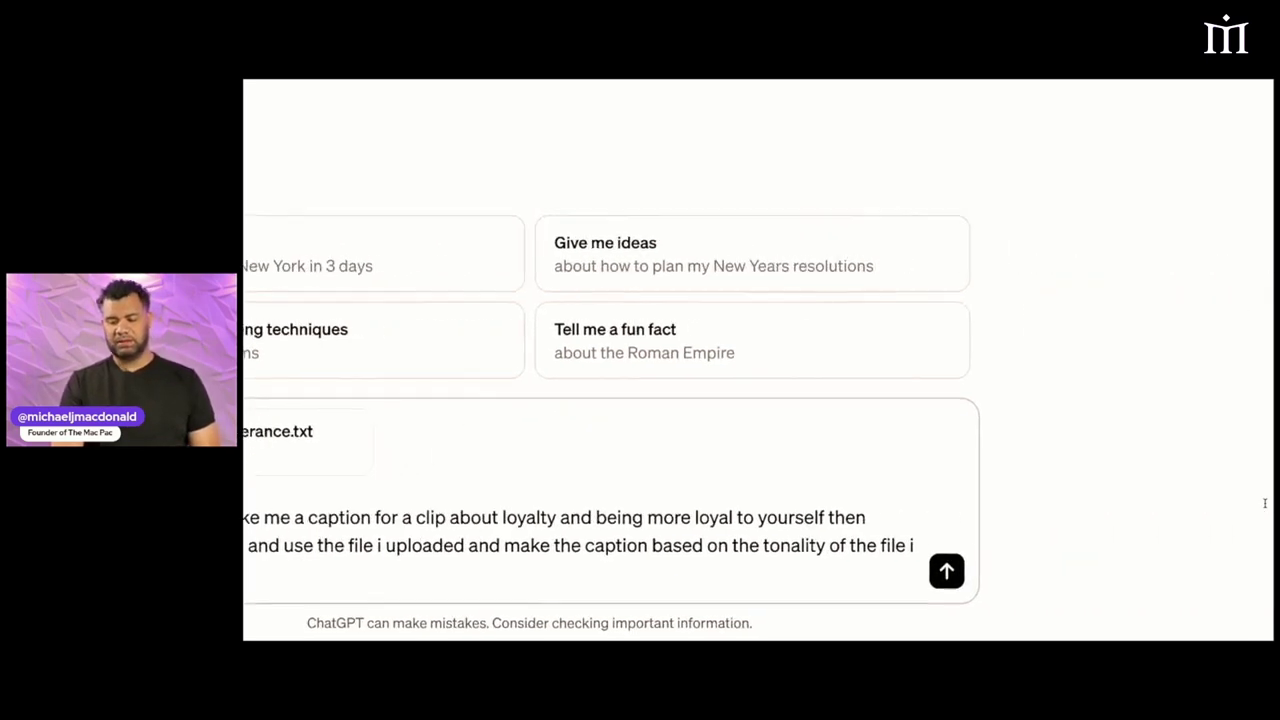
# Send the finished caption request together with the attached transcript file
pyautogui.press('Return')
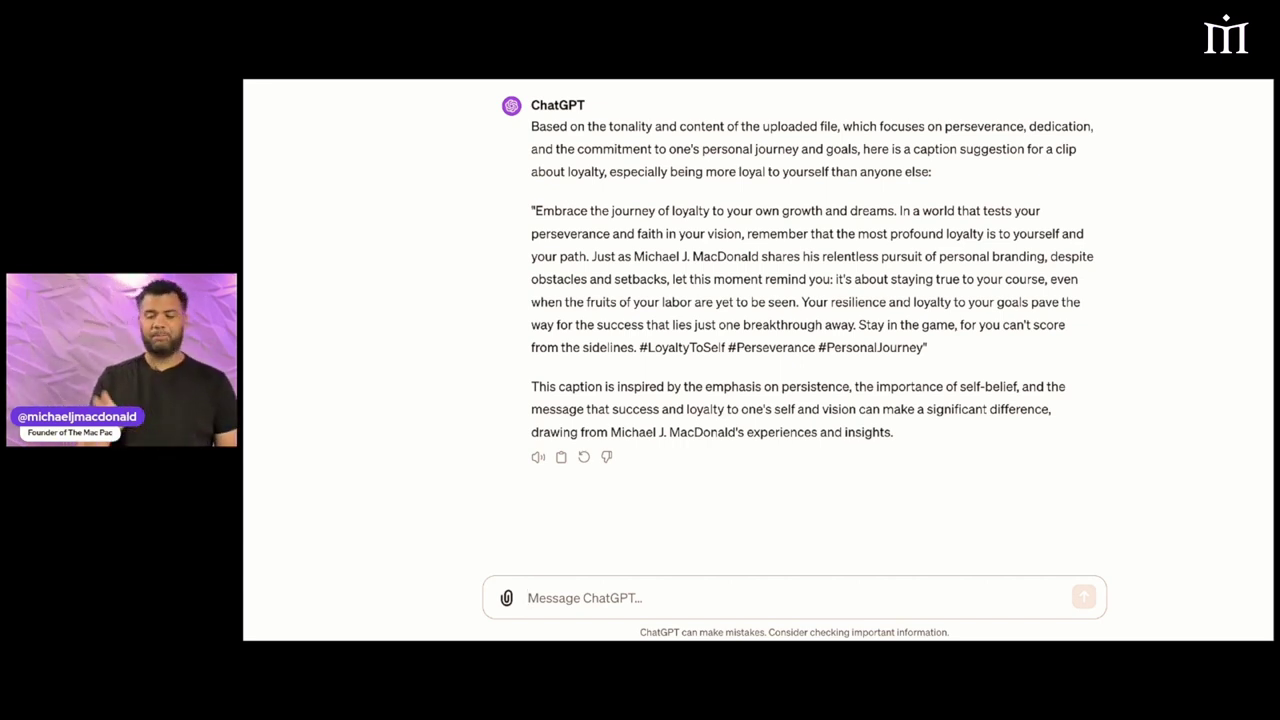
# Send the follow-up request "can you give me a script for a video on loyalty using the file uploaded"
pyautogui.write('c')
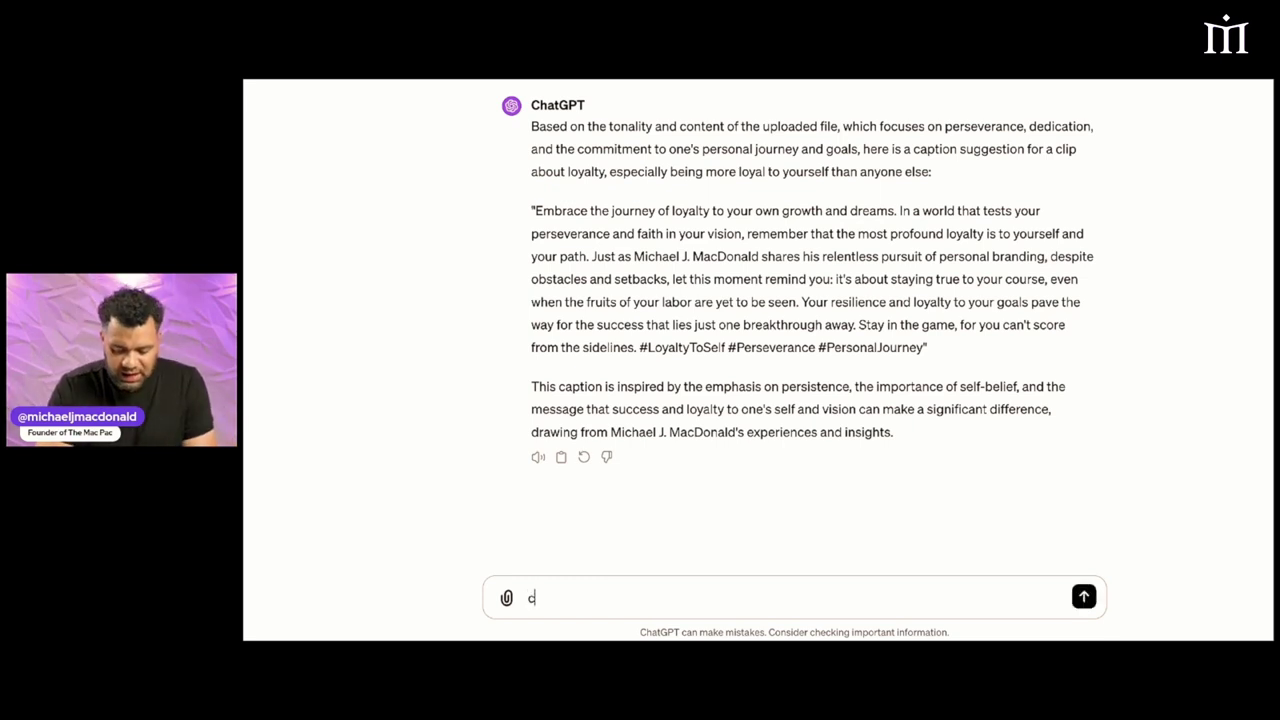
pyautogui.write('an you give me a script')
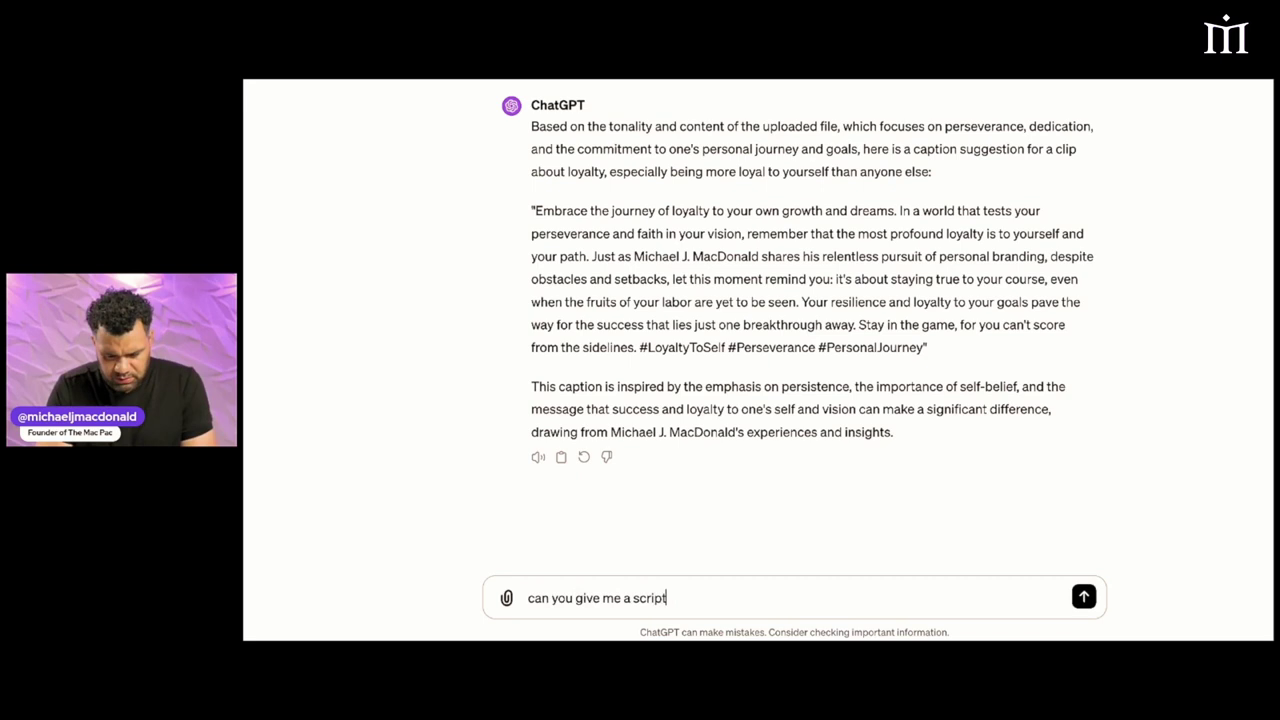
pyautogui.write(' for a v')
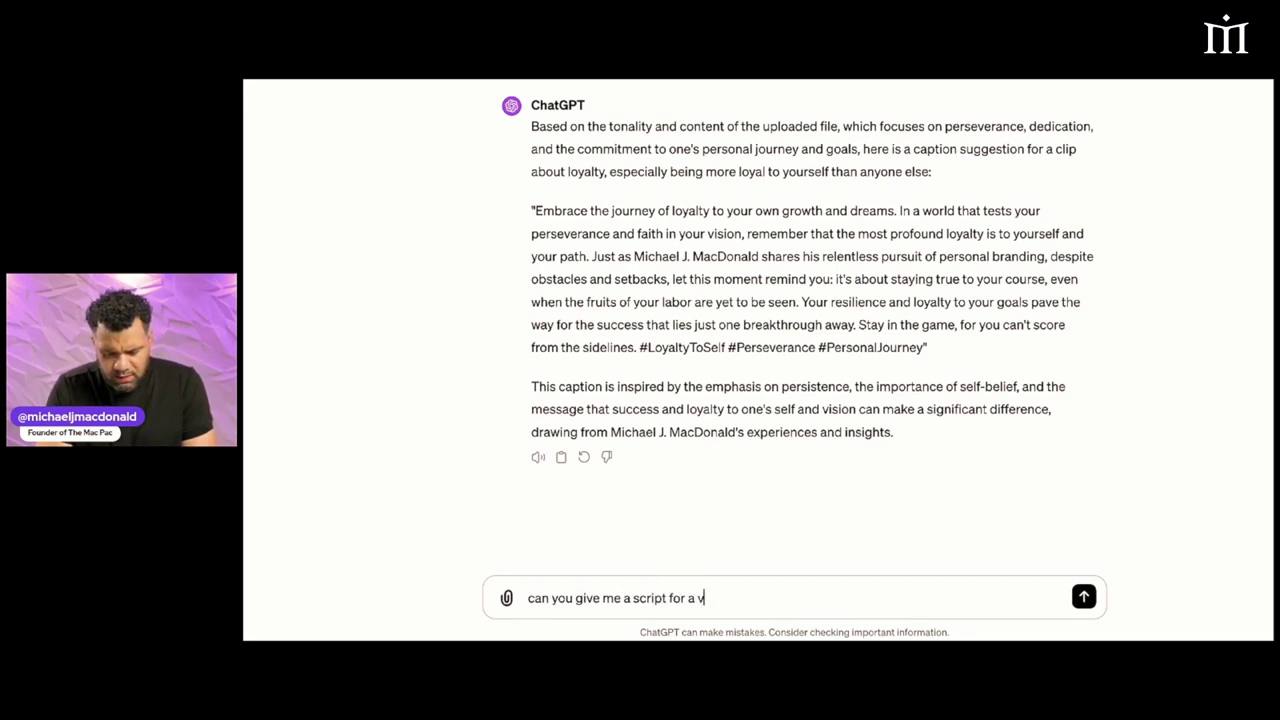
pyautogui.write('ideo on')
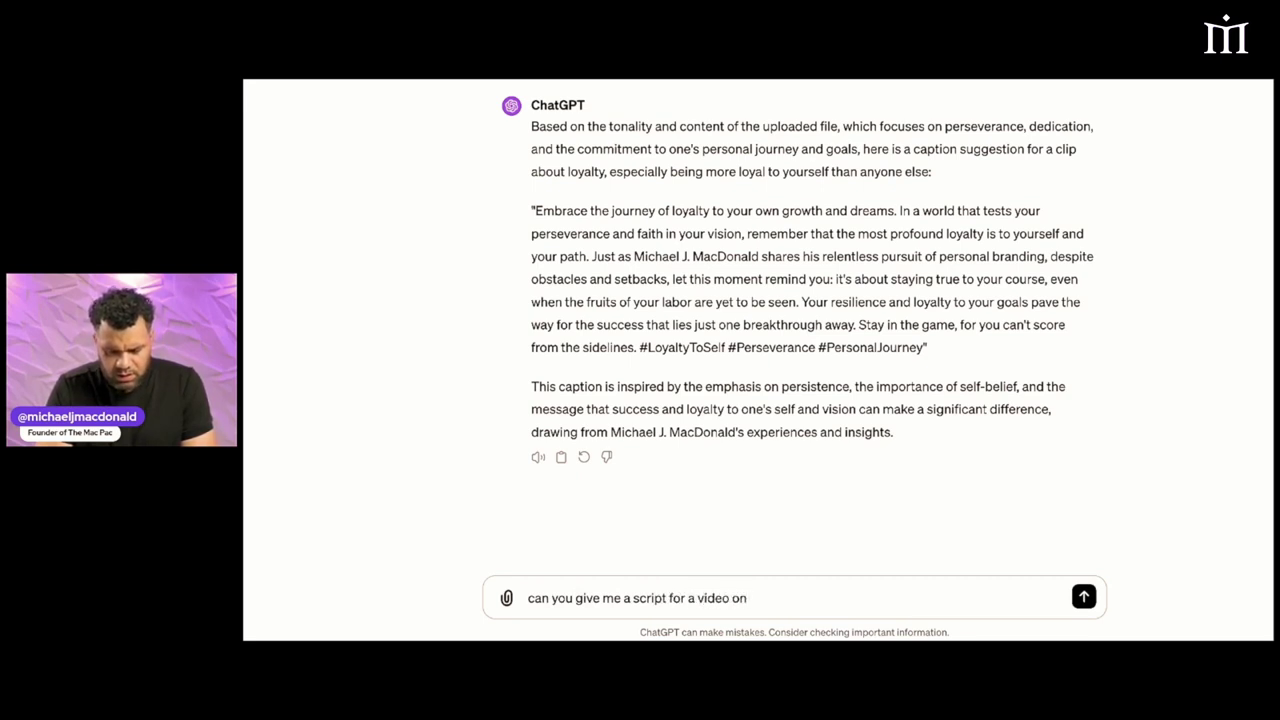
pyautogui.write(' loyalty ')
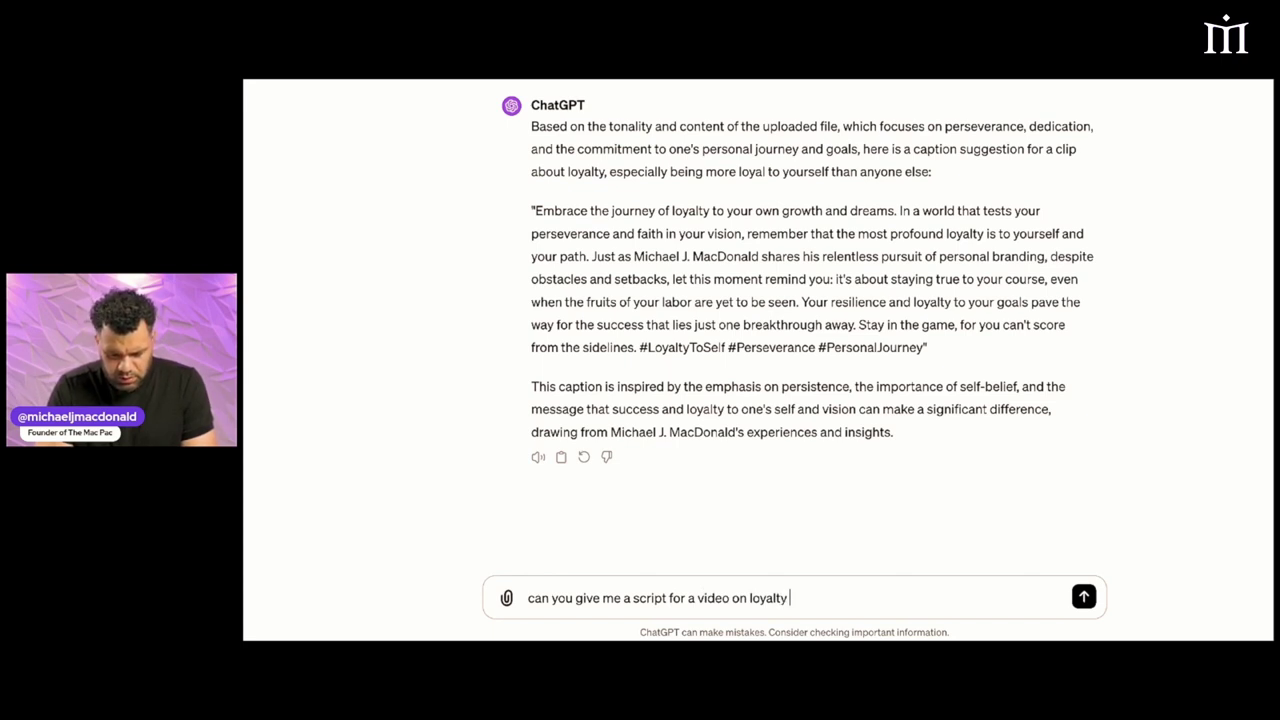
pyautogui.write('using the ')
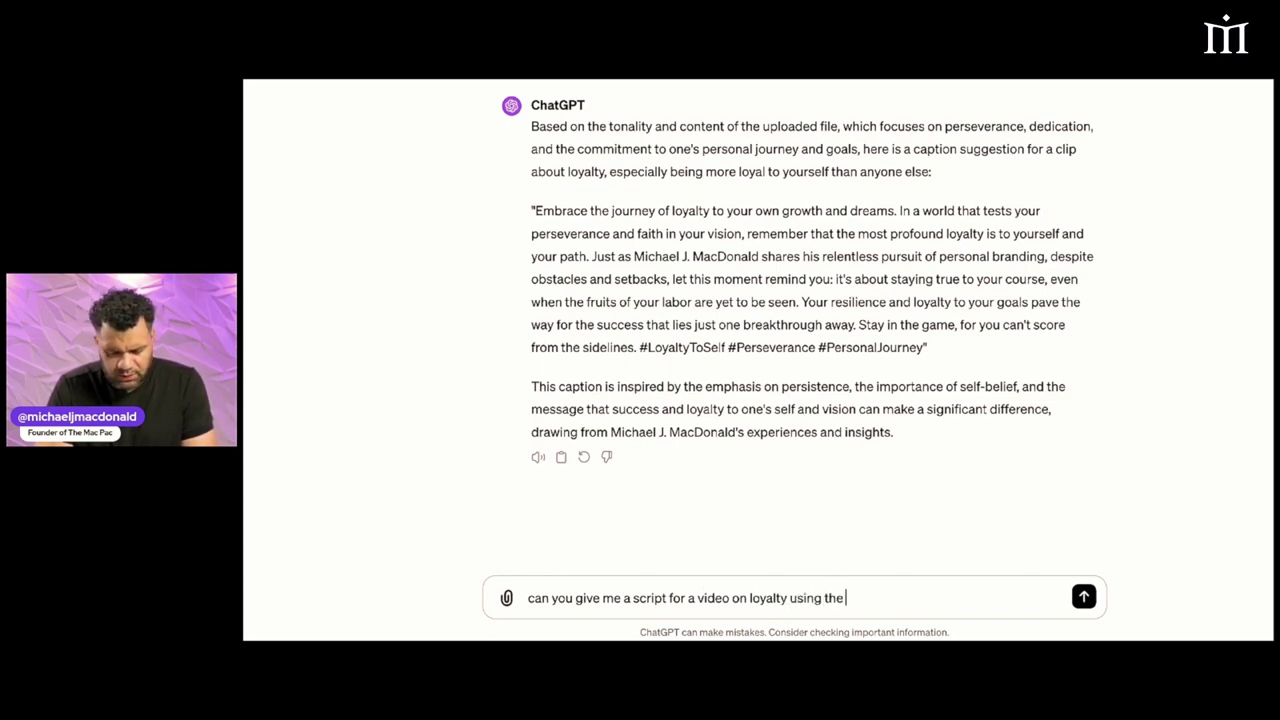
pyautogui.write('file up')
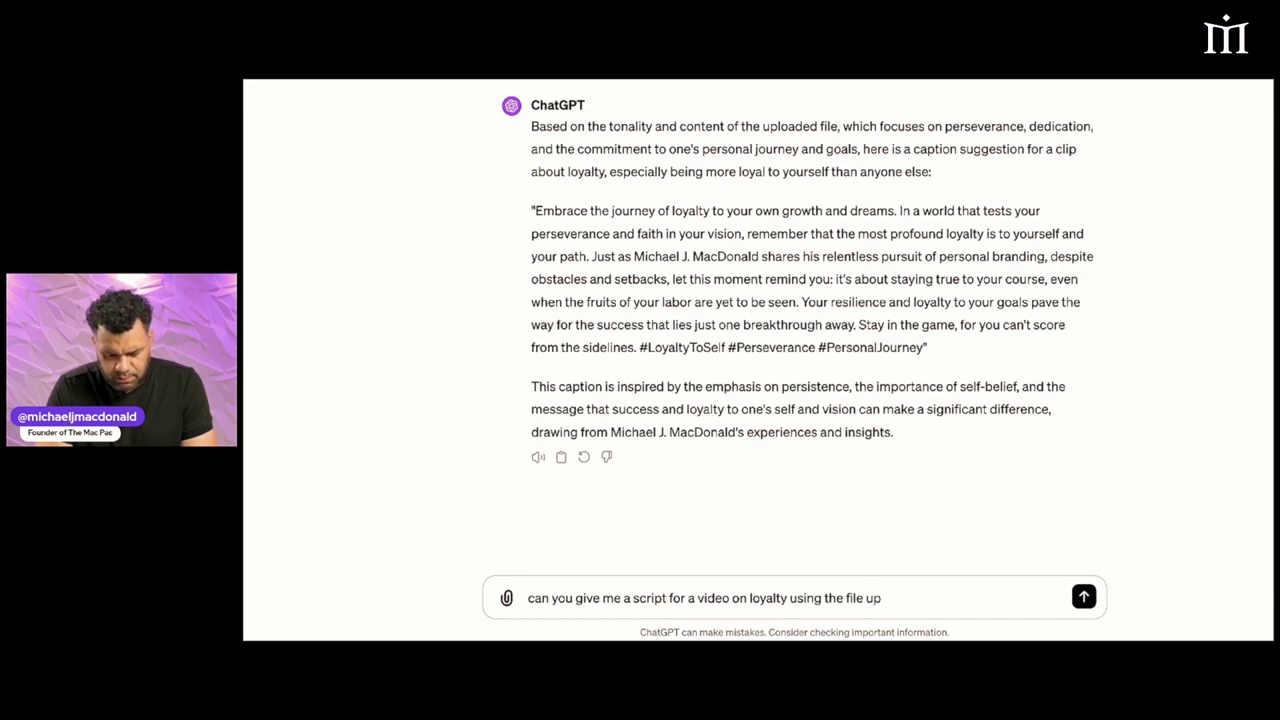
pyautogui.write('loaded')
pyautogui.press('Return')
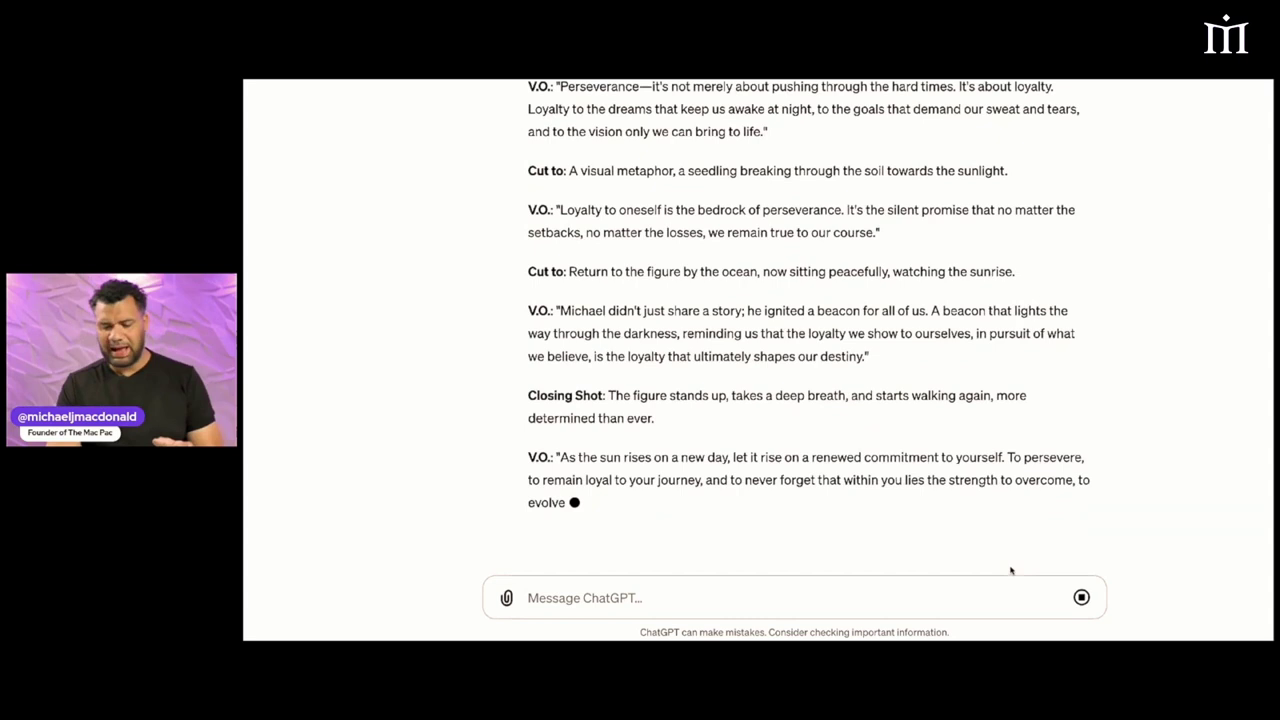
# Stop the script response being generated and send the request "can you make the script sound like first person"
pyautogui.click(1083, 600)
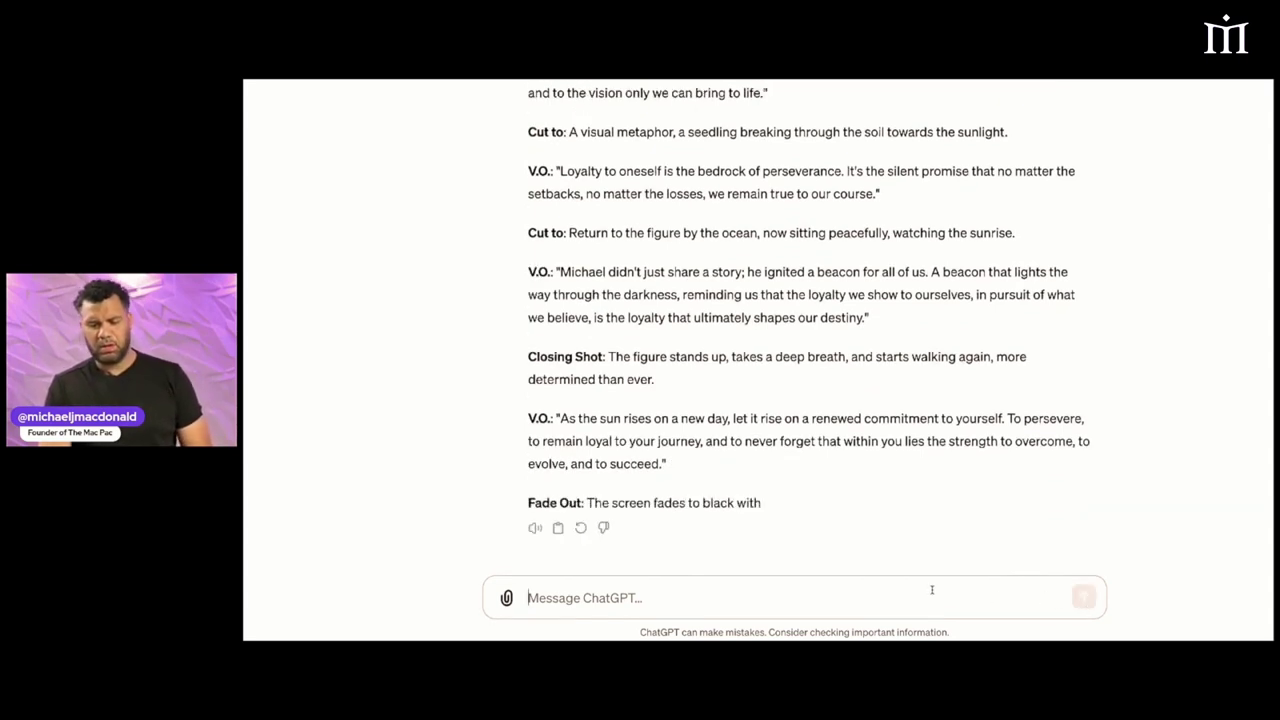
pyautogui.write('can you ma')
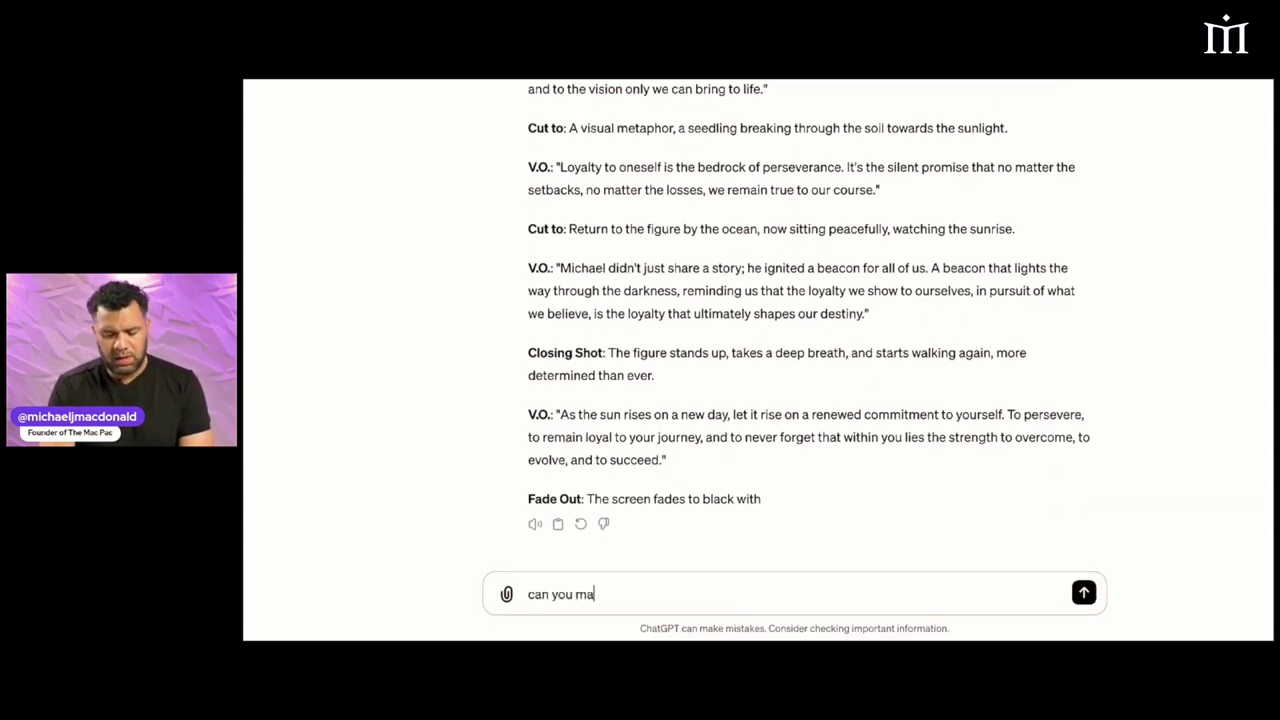
pyautogui.write('ke the script sound like firs')
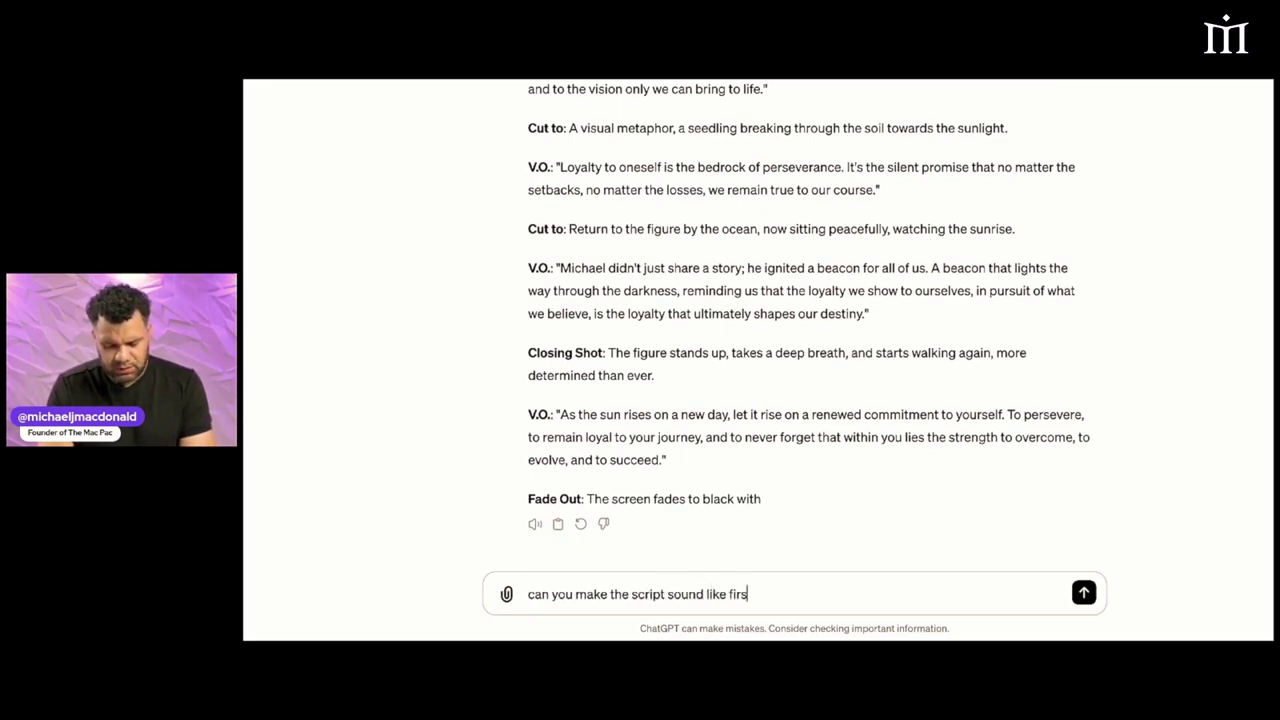
pyautogui.write('t person')
pyautogui.press('Return')
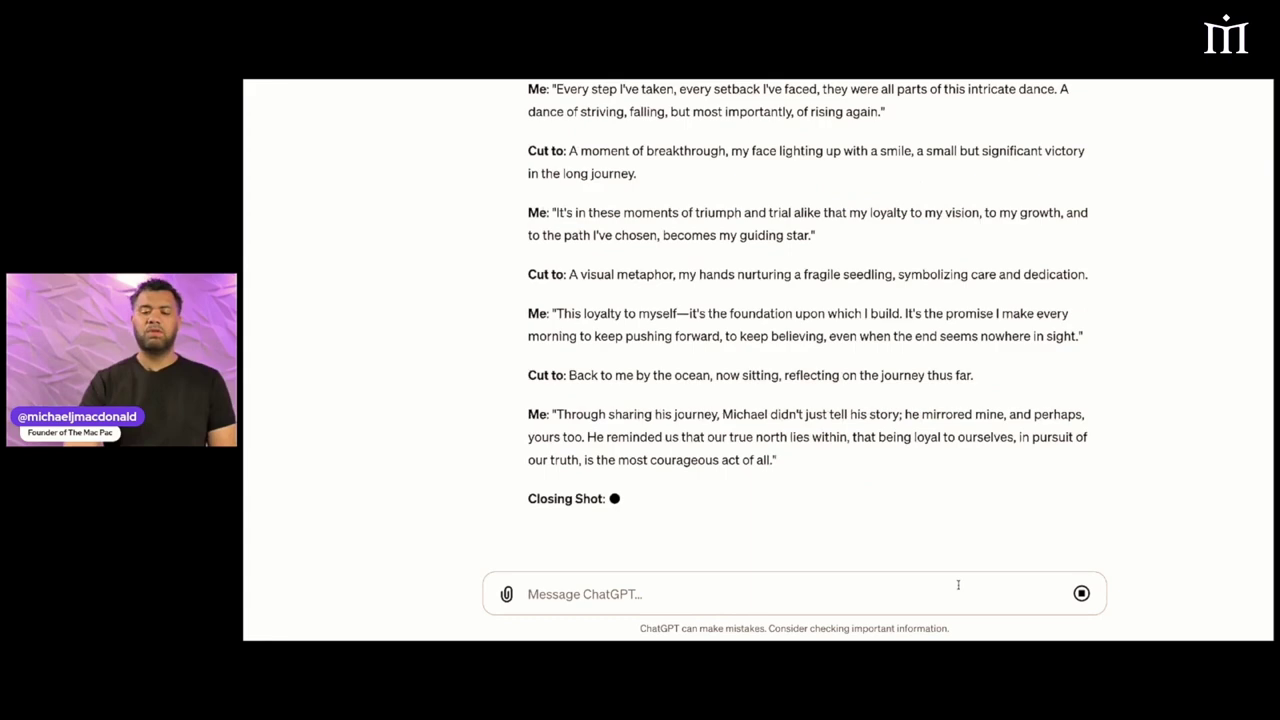
pyautogui.scroll(6, 1004, 463)
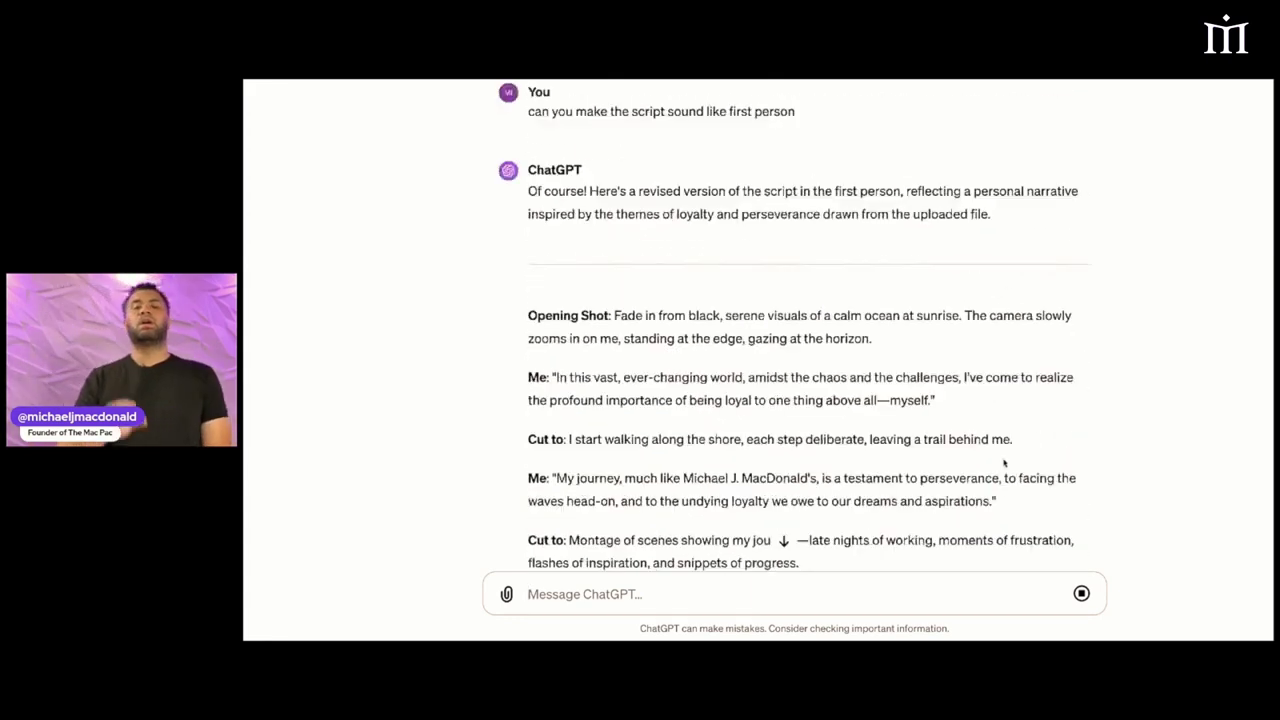
pyautogui.scroll(2, 1004, 463)
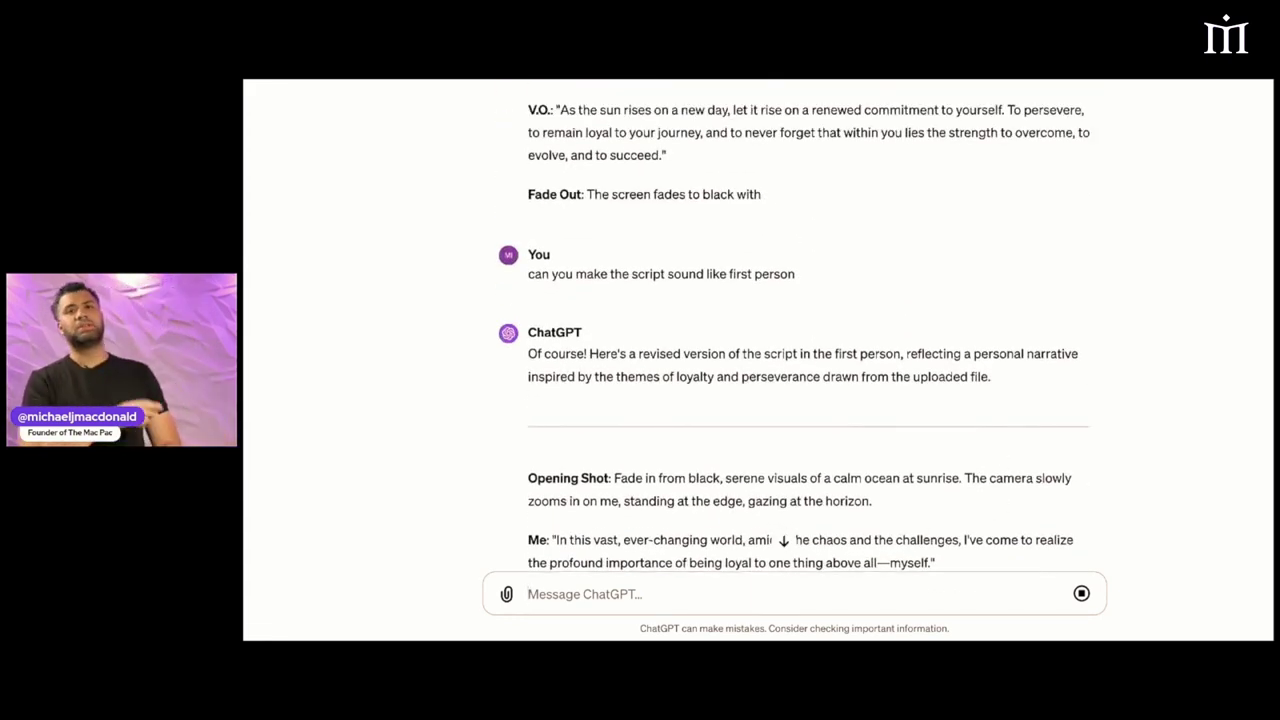